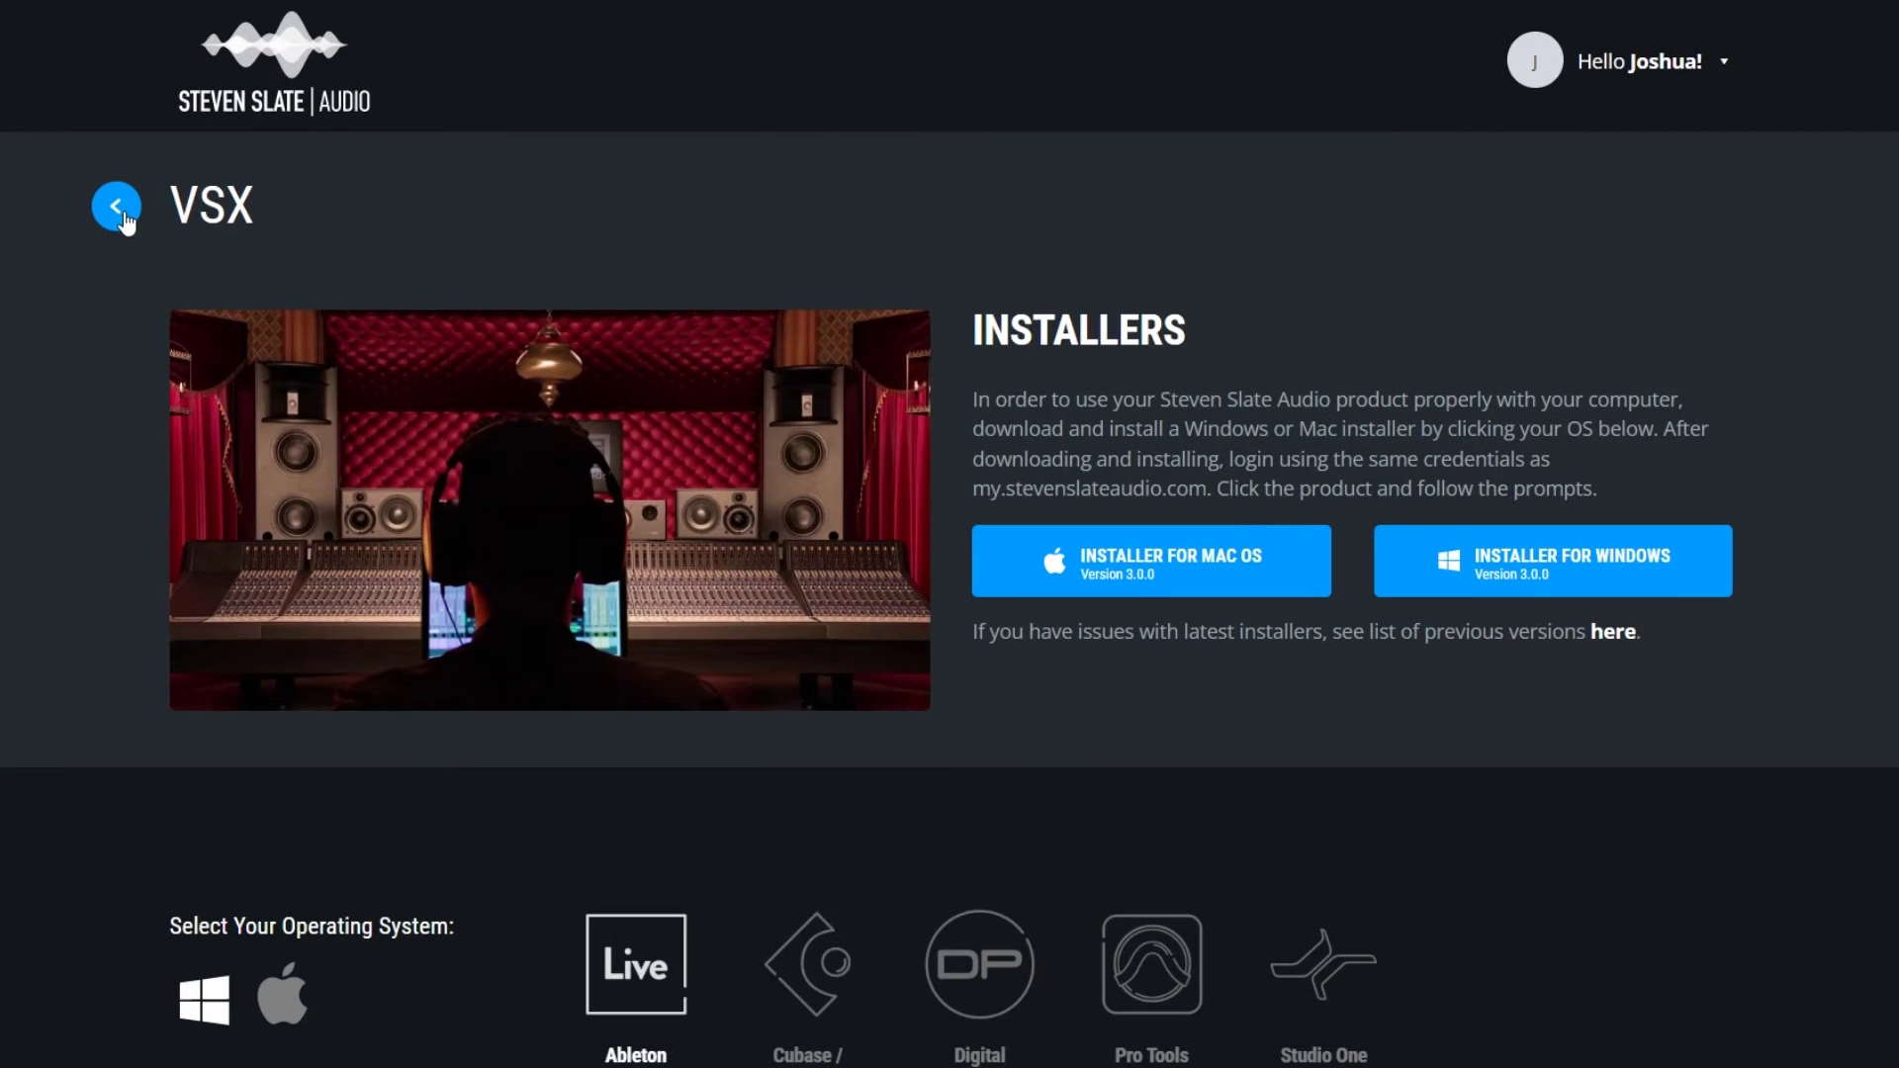
# Return to the owned products list and open the VSX product page
pyautogui.click(123, 216)
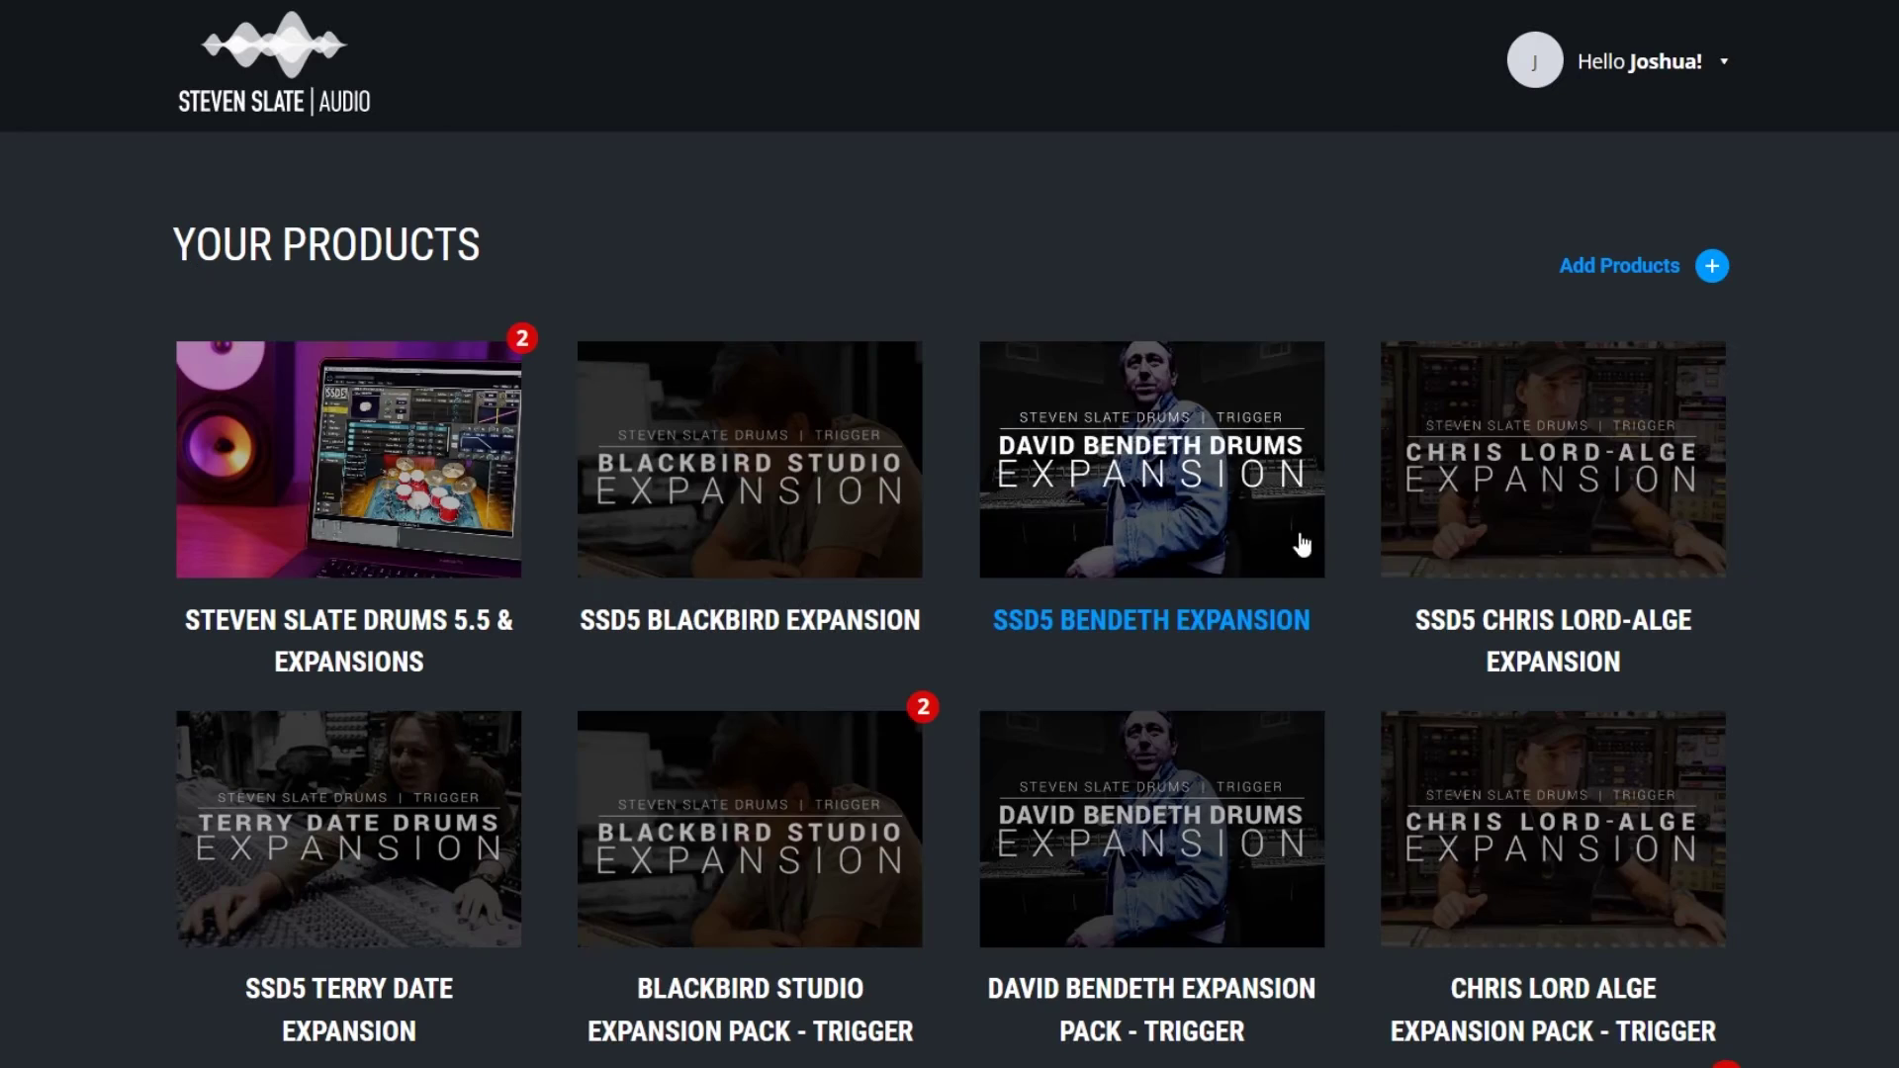
pyautogui.scroll(-7, 1216, 772)
pyautogui.click(1200, 534)
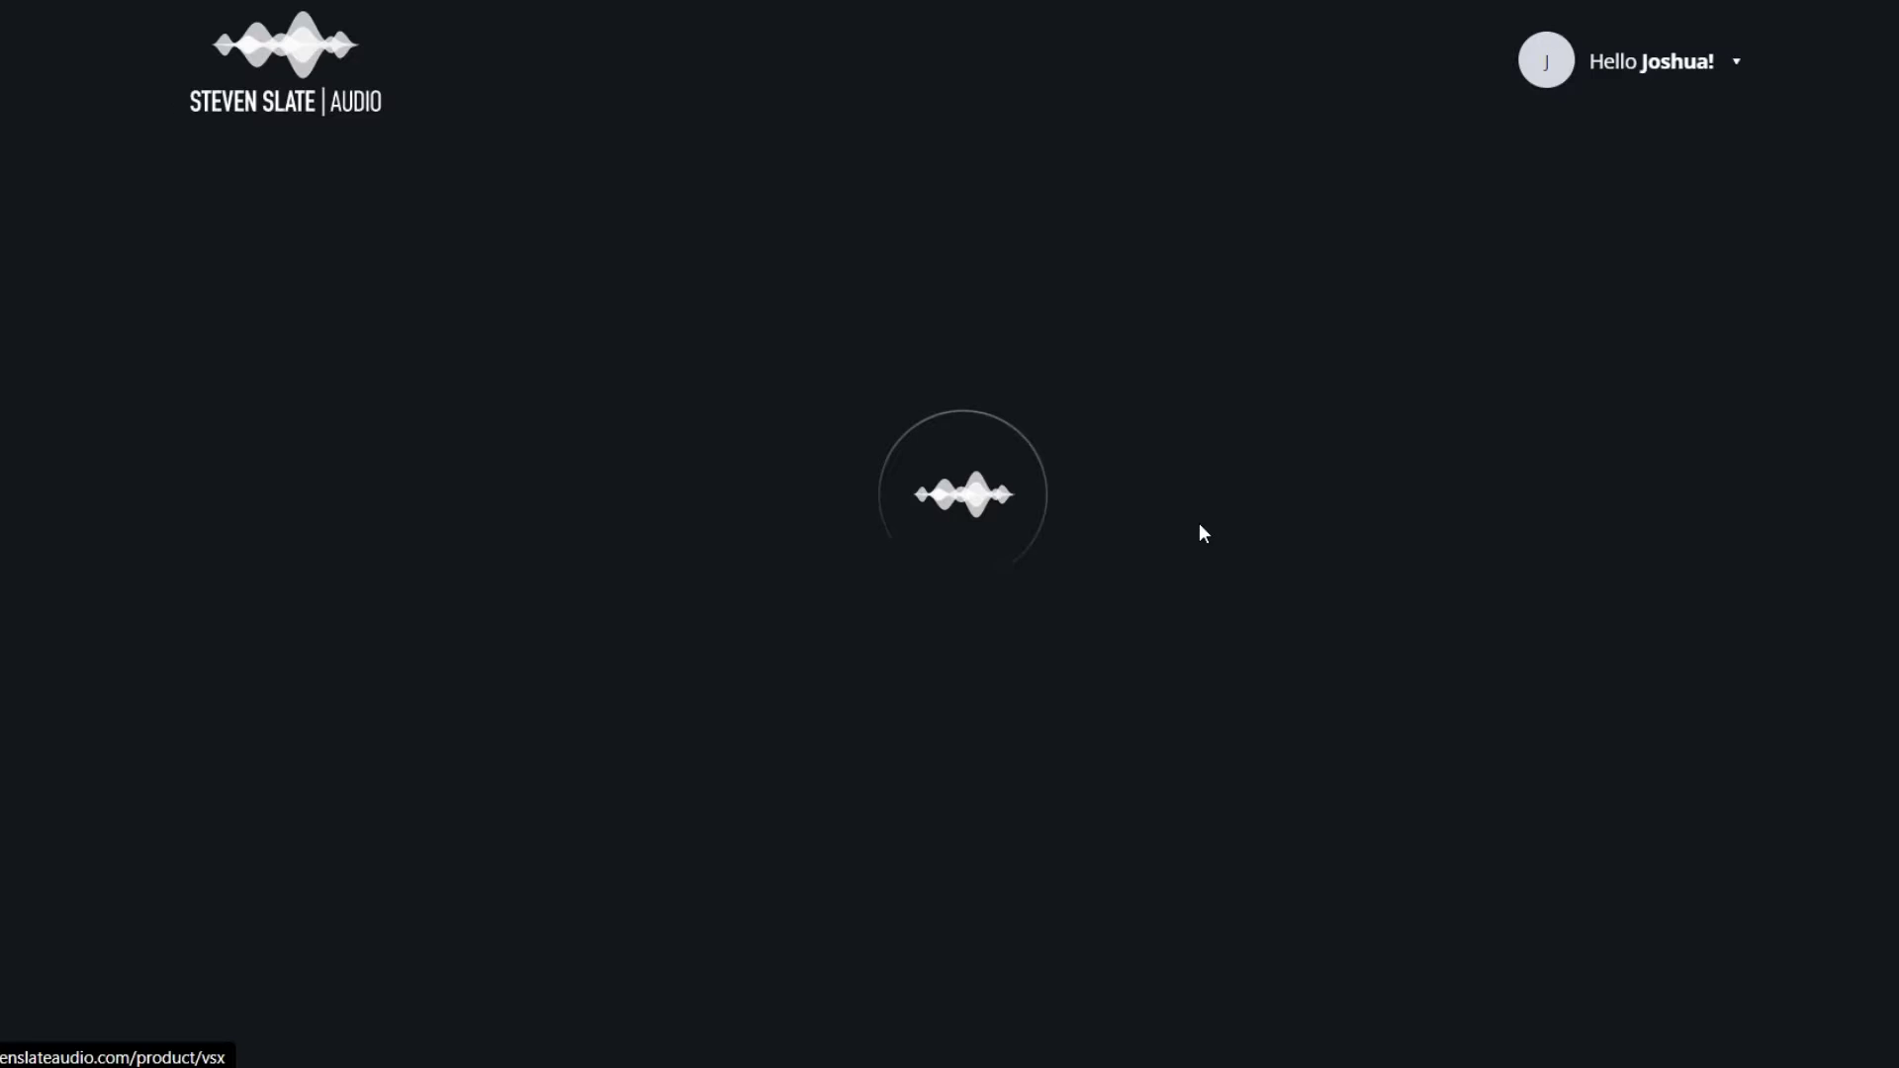
pyautogui.scroll(-3, 1200, 534)
pyautogui.scroll(-5, 1196, 544)
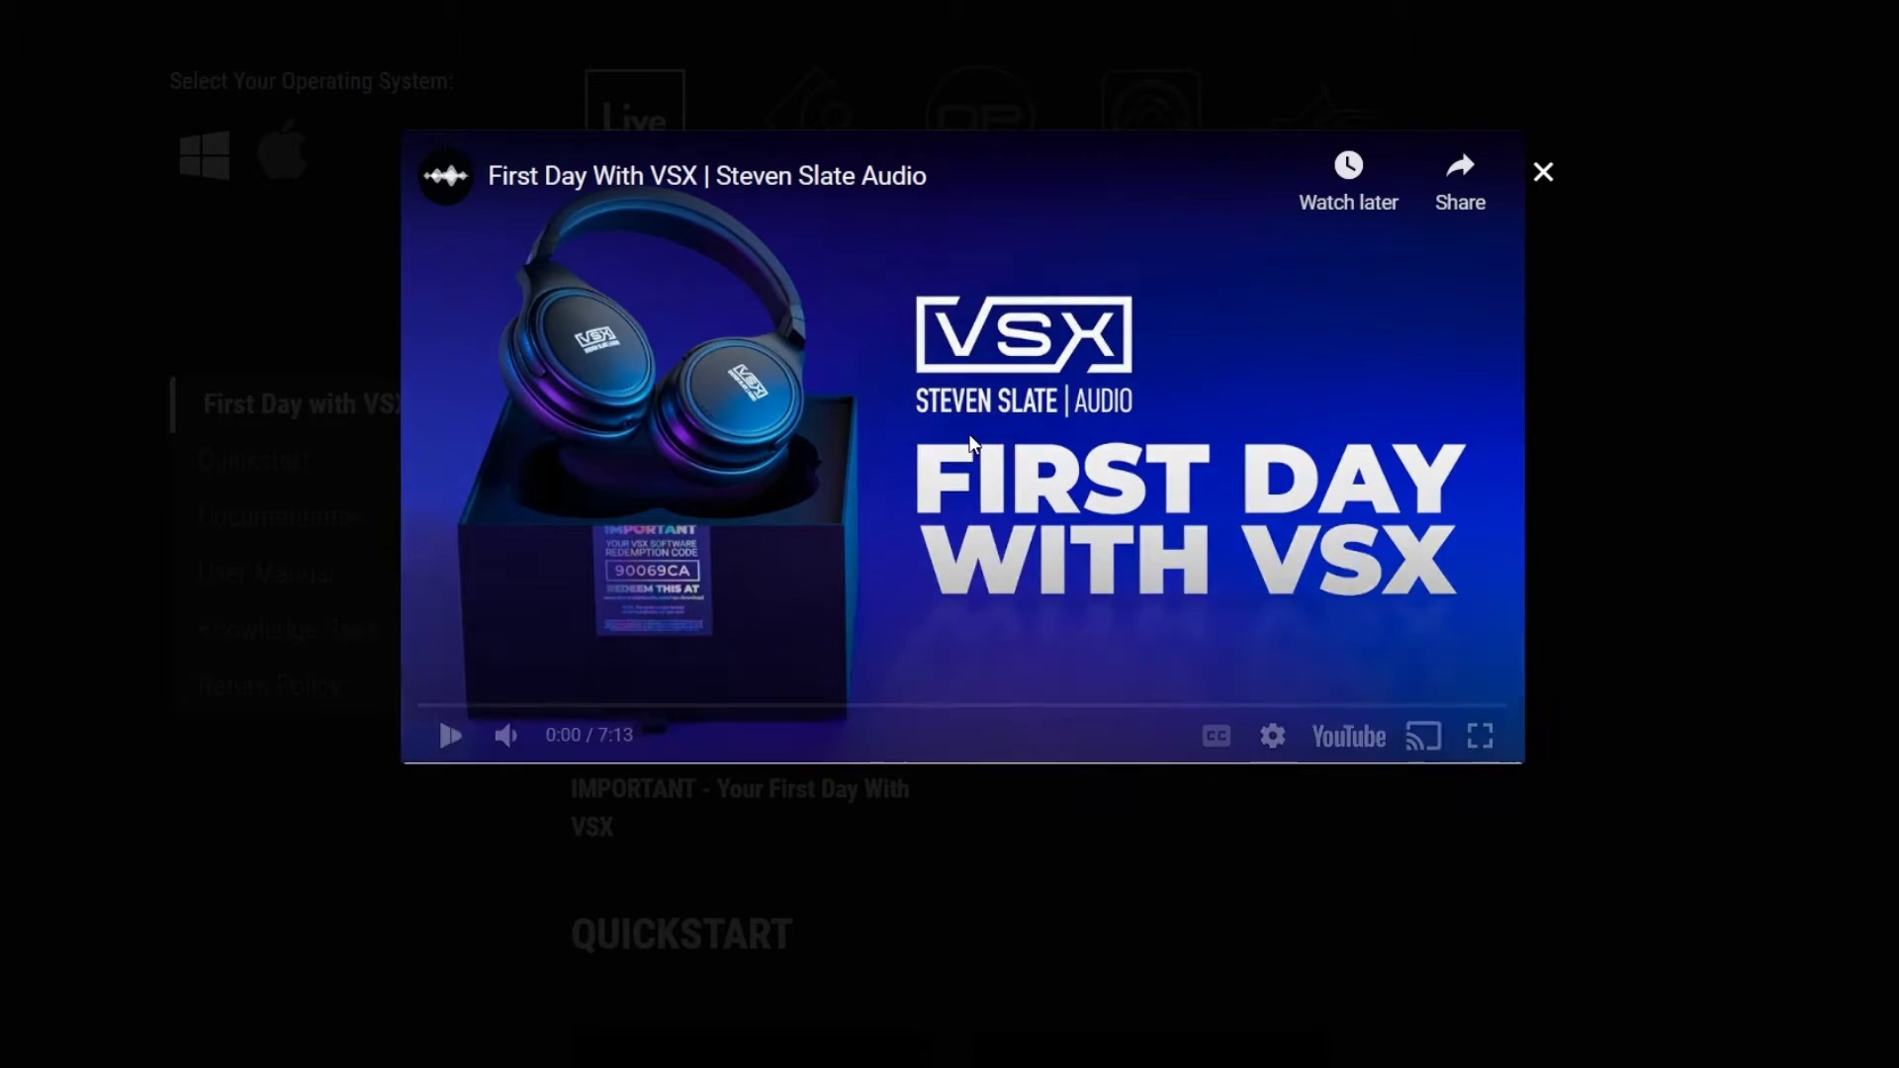
# Play the First Day with VSX video at 1080p quality
pyautogui.click(1274, 734)
pyautogui.click(1286, 649)
pyautogui.click(1262, 348)
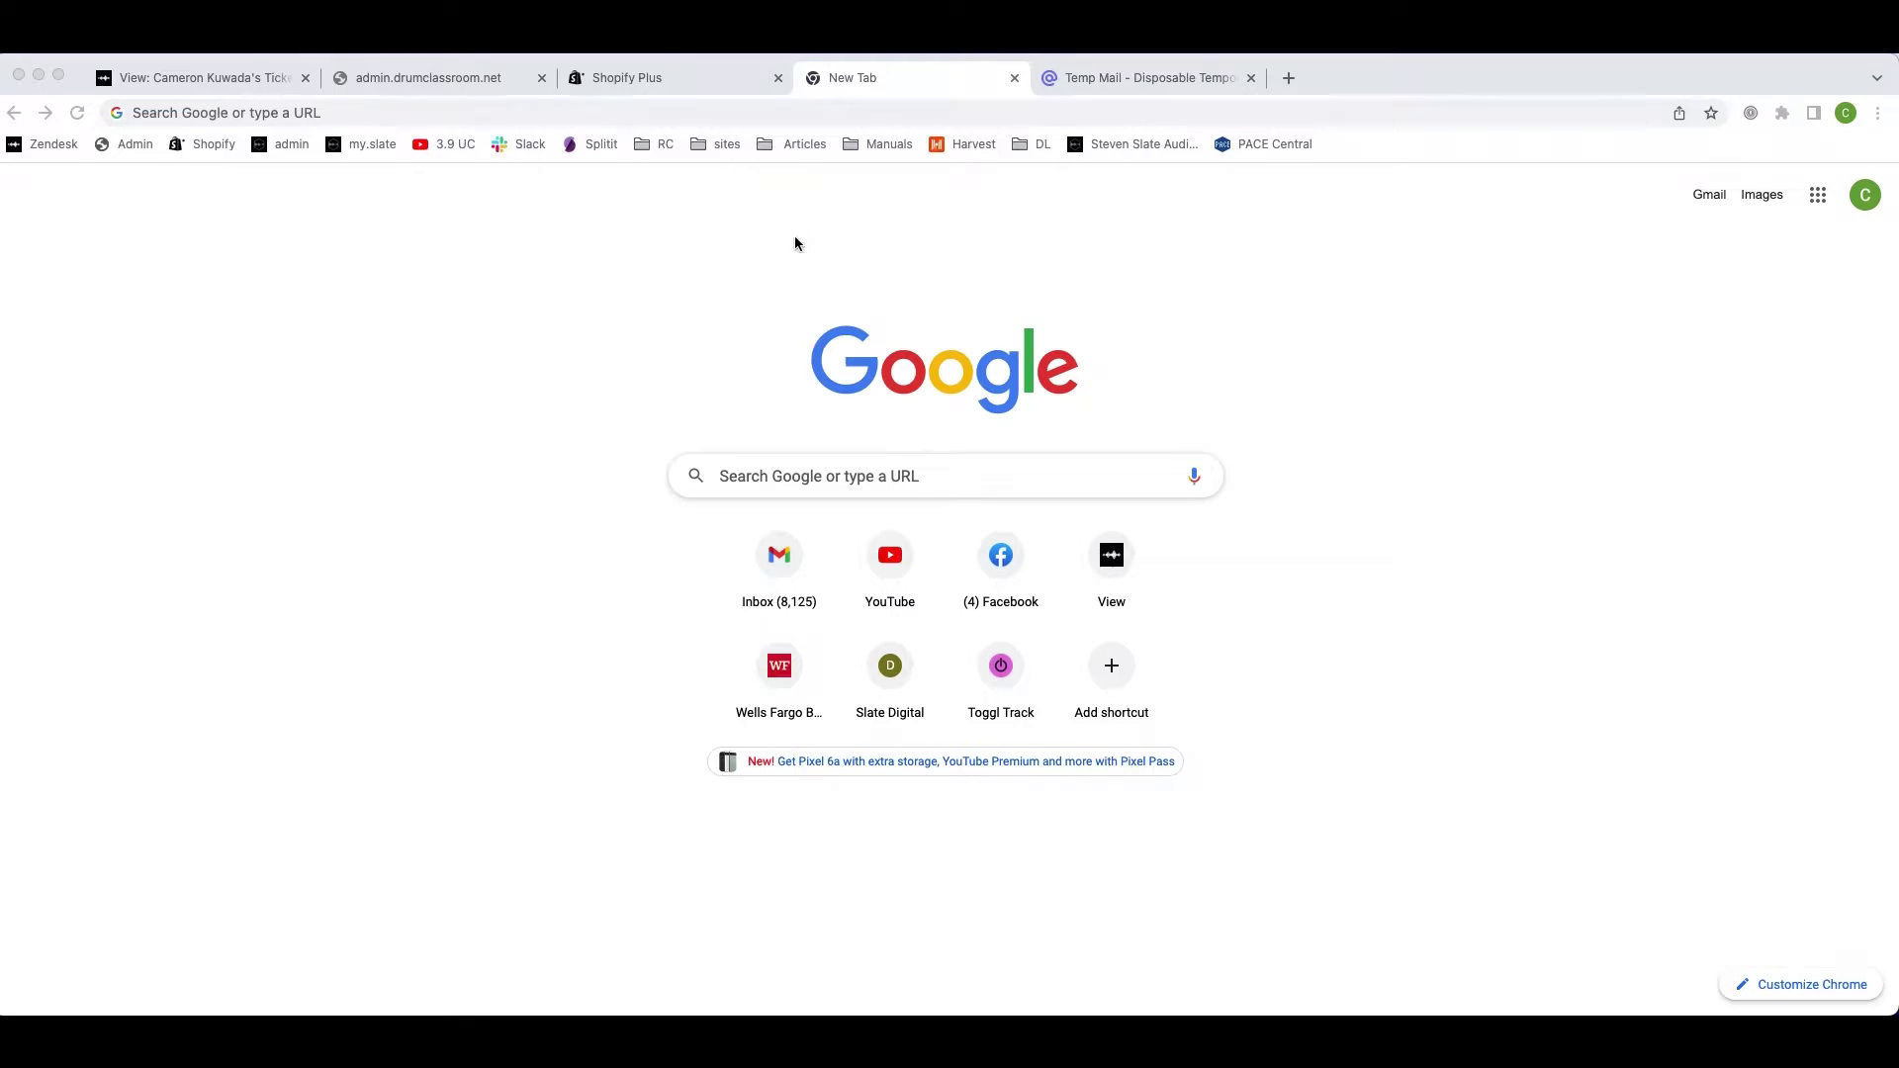
# Load stevenslateaudio.com/vsx-download in Chrome and dismiss the Welcome to VSX message
pyautogui.click(641, 112)
pyautogui.write('https://www.stevenslateaudio.com/vsx-download')
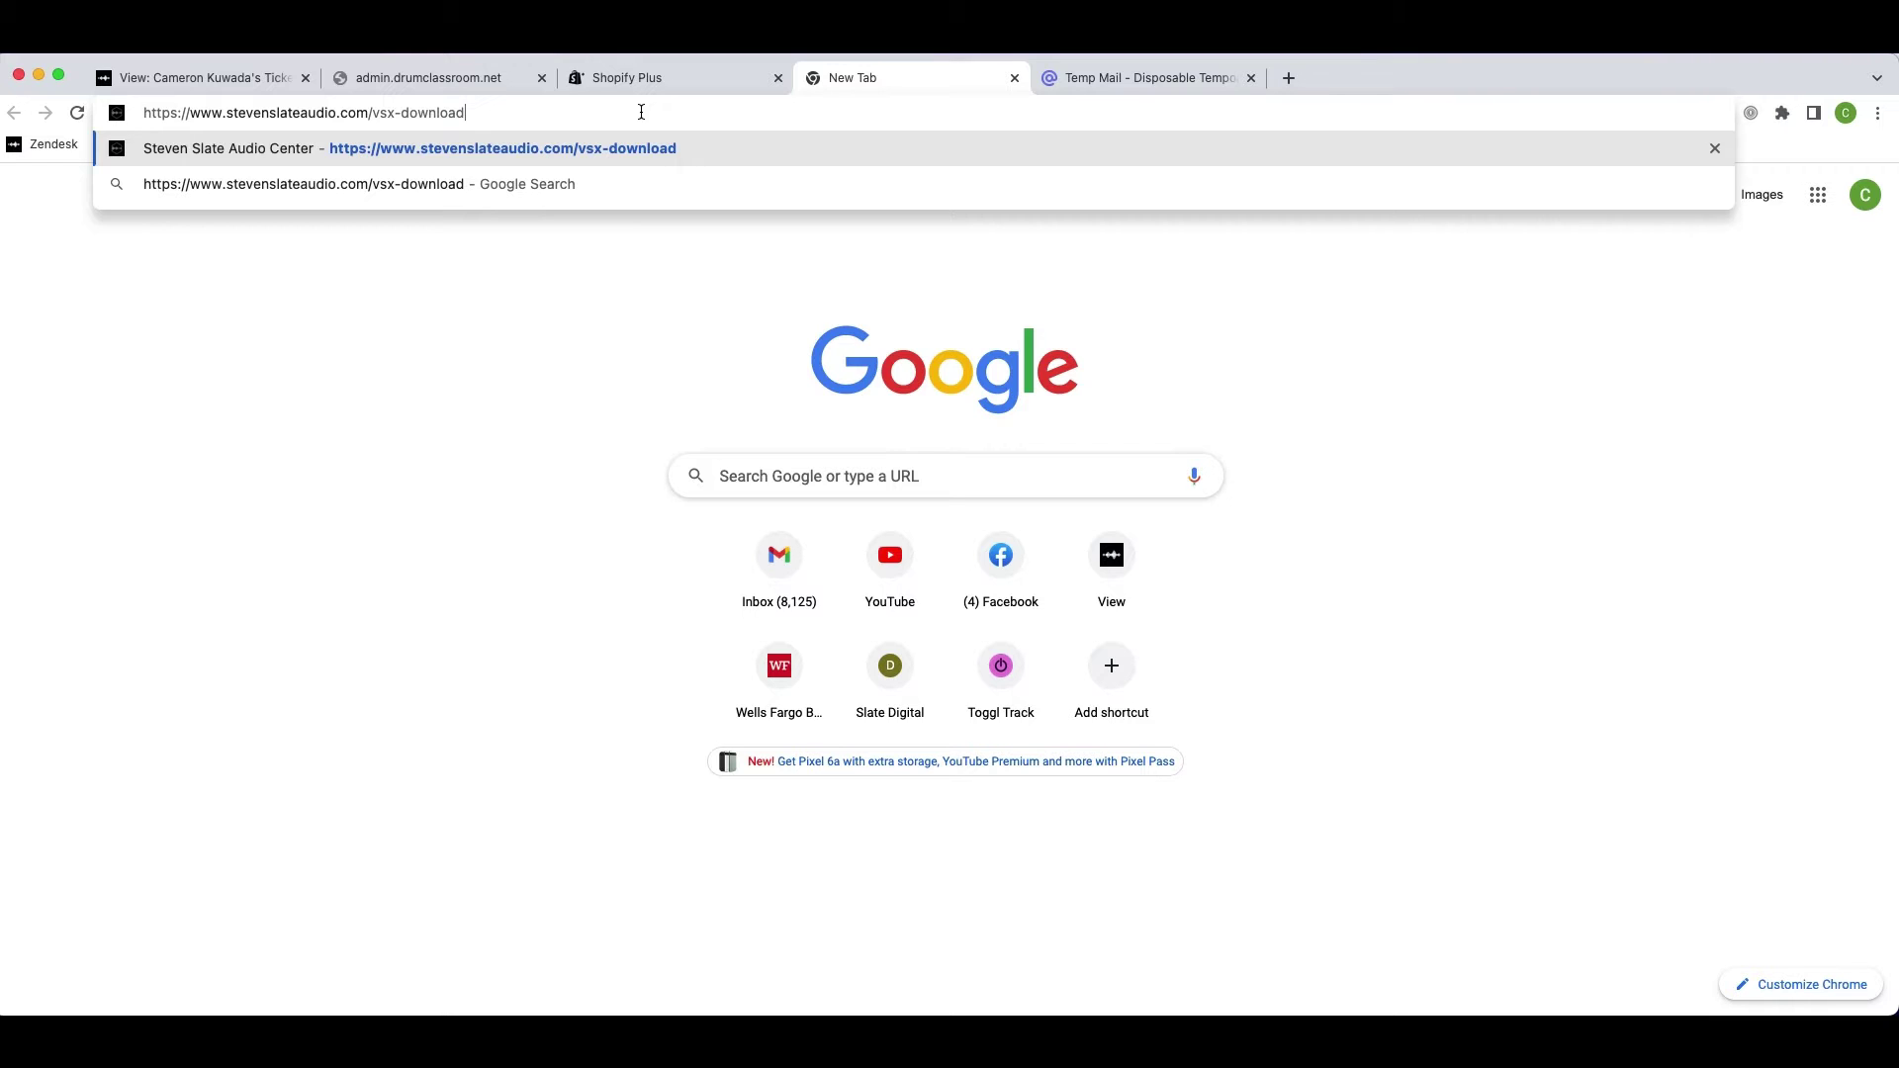
pyautogui.press('Return')
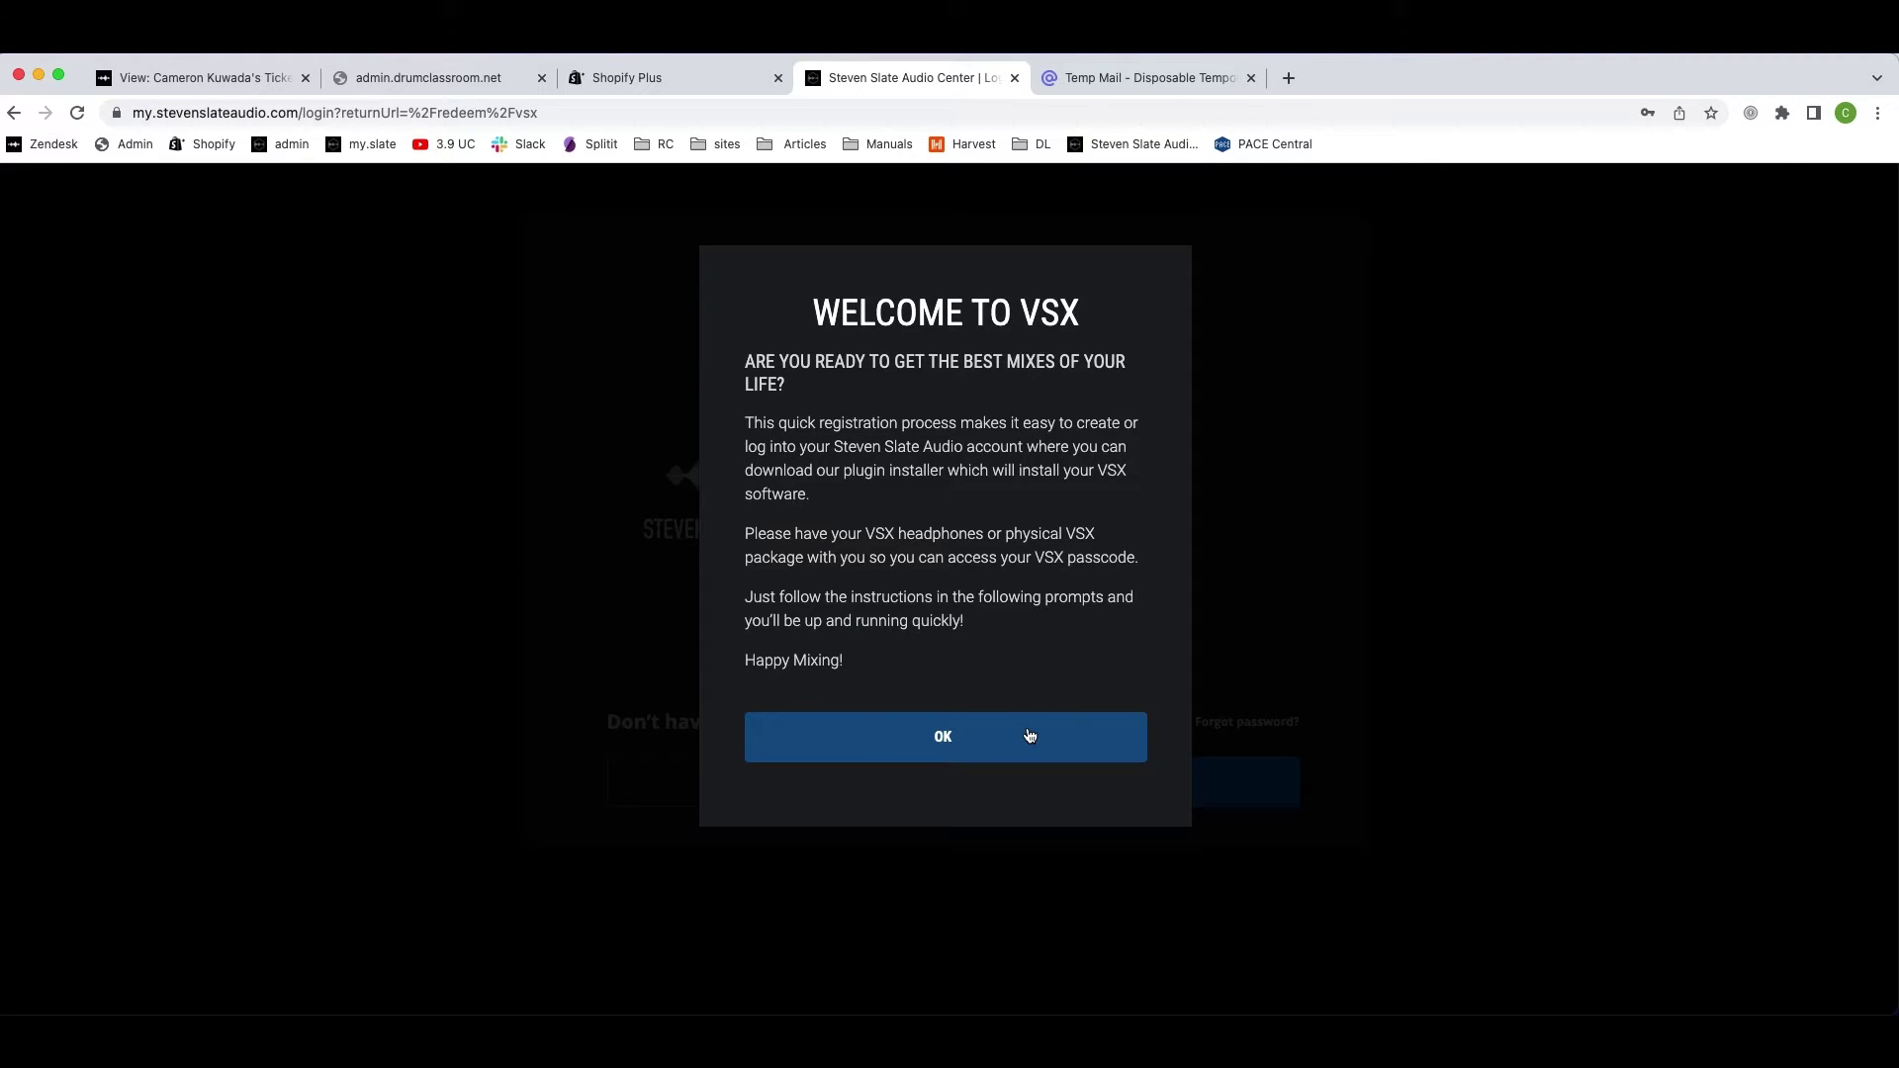
pyautogui.click(1029, 736)
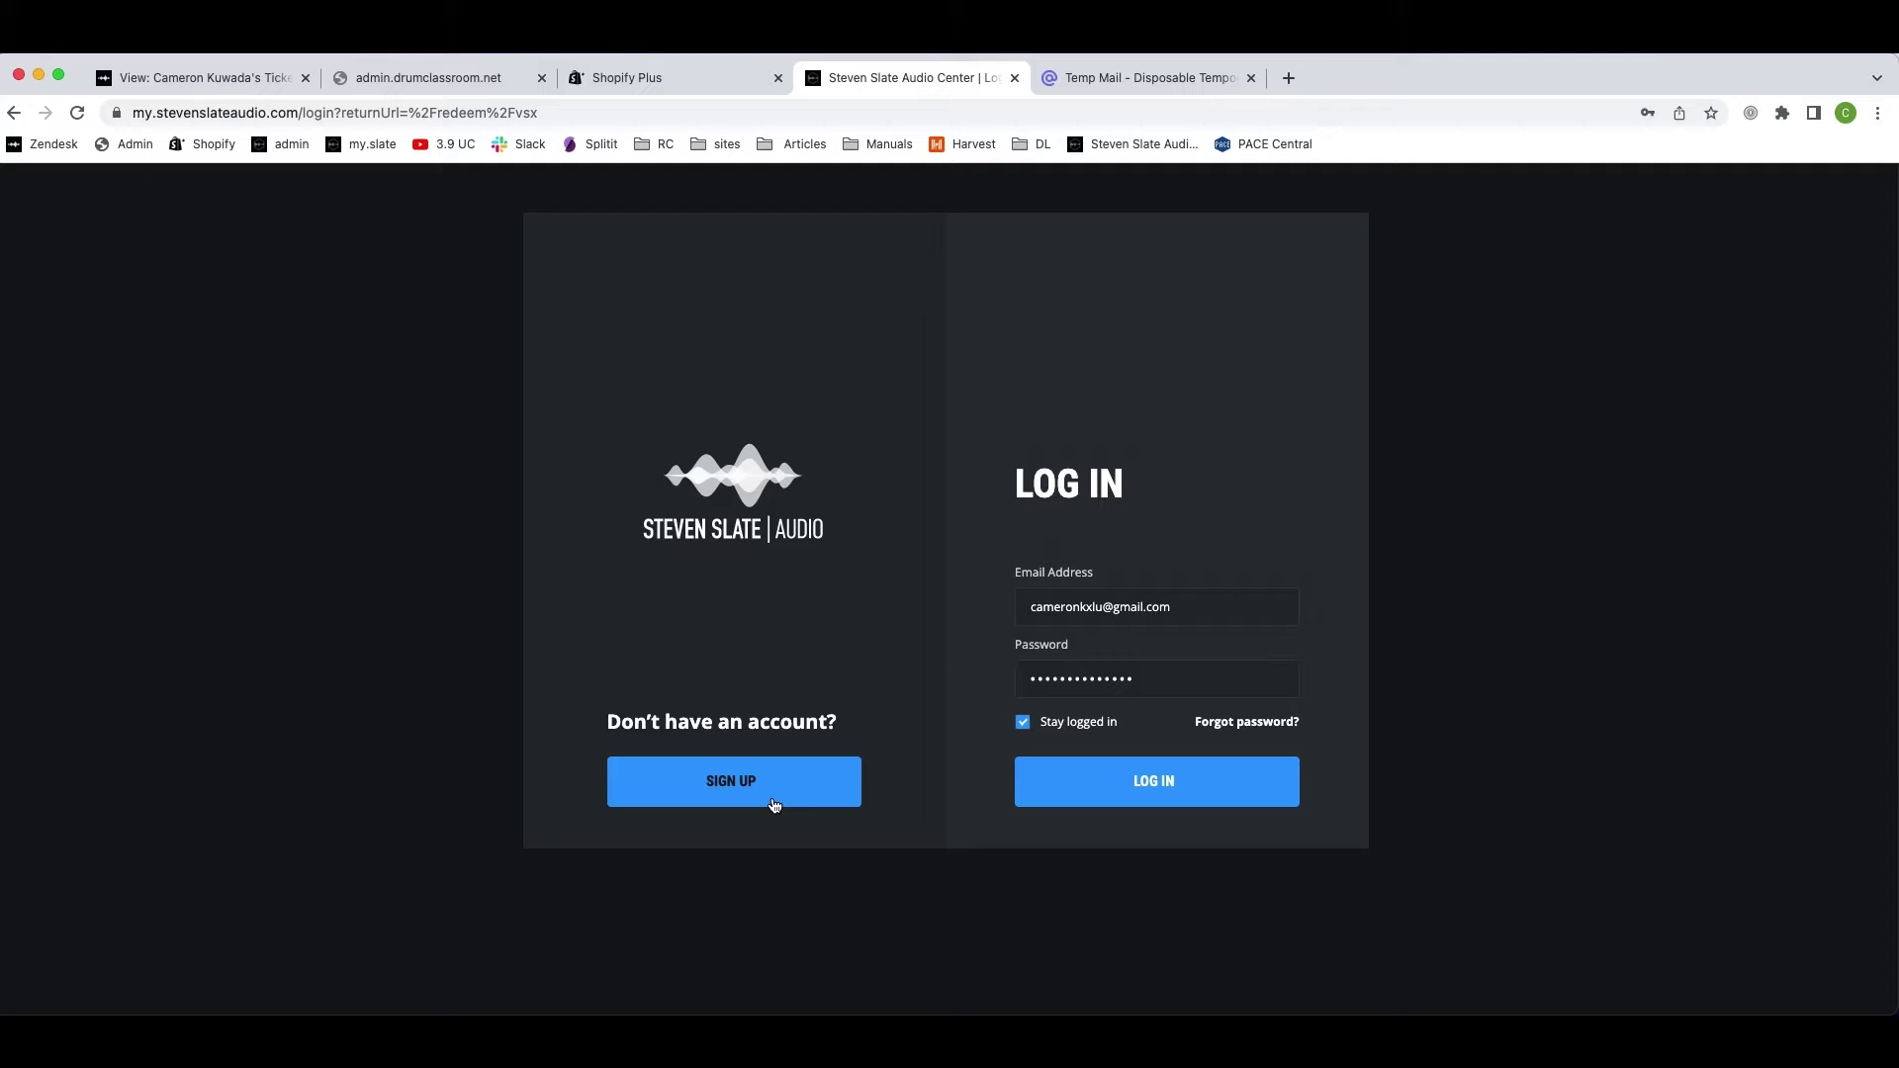
# Start a new account sign-up, entering the account password and its confirmation
pyautogui.click(774, 804)
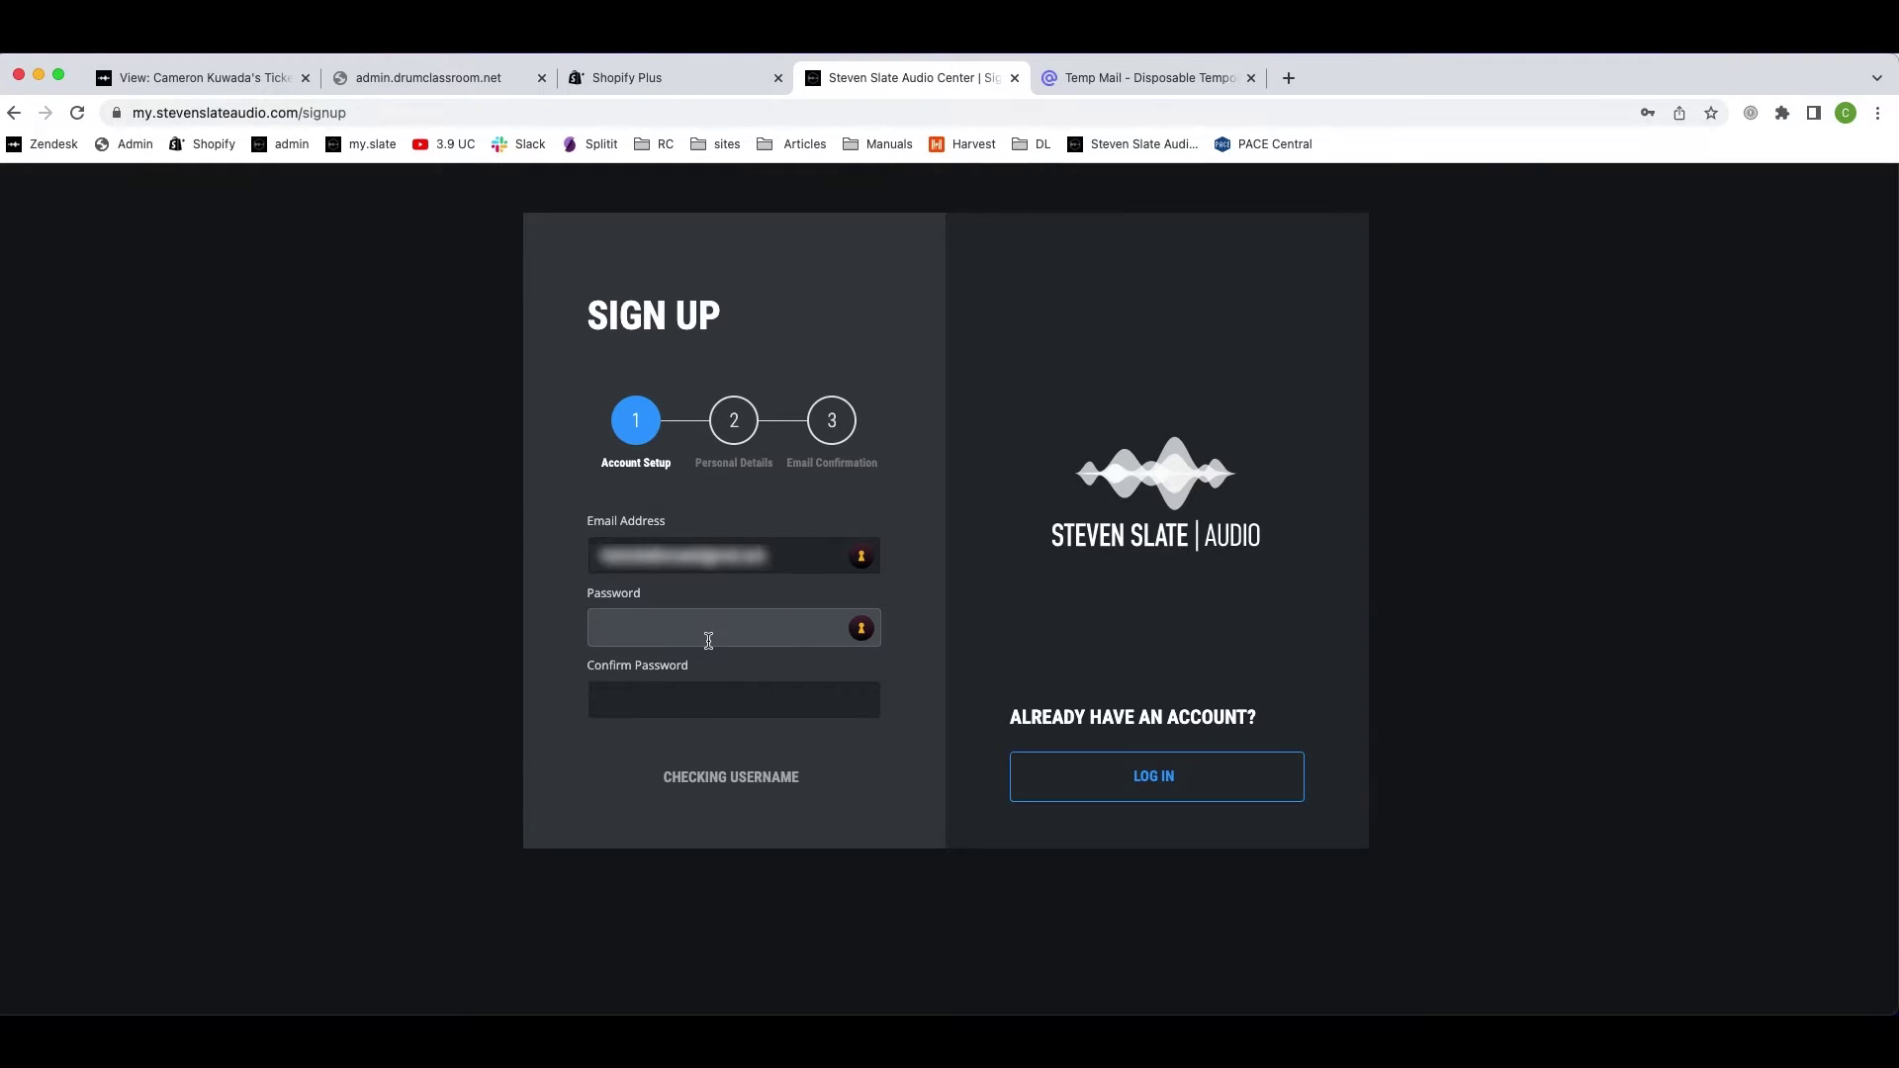
pyautogui.click(711, 631)
pyautogui.write('••••••••')
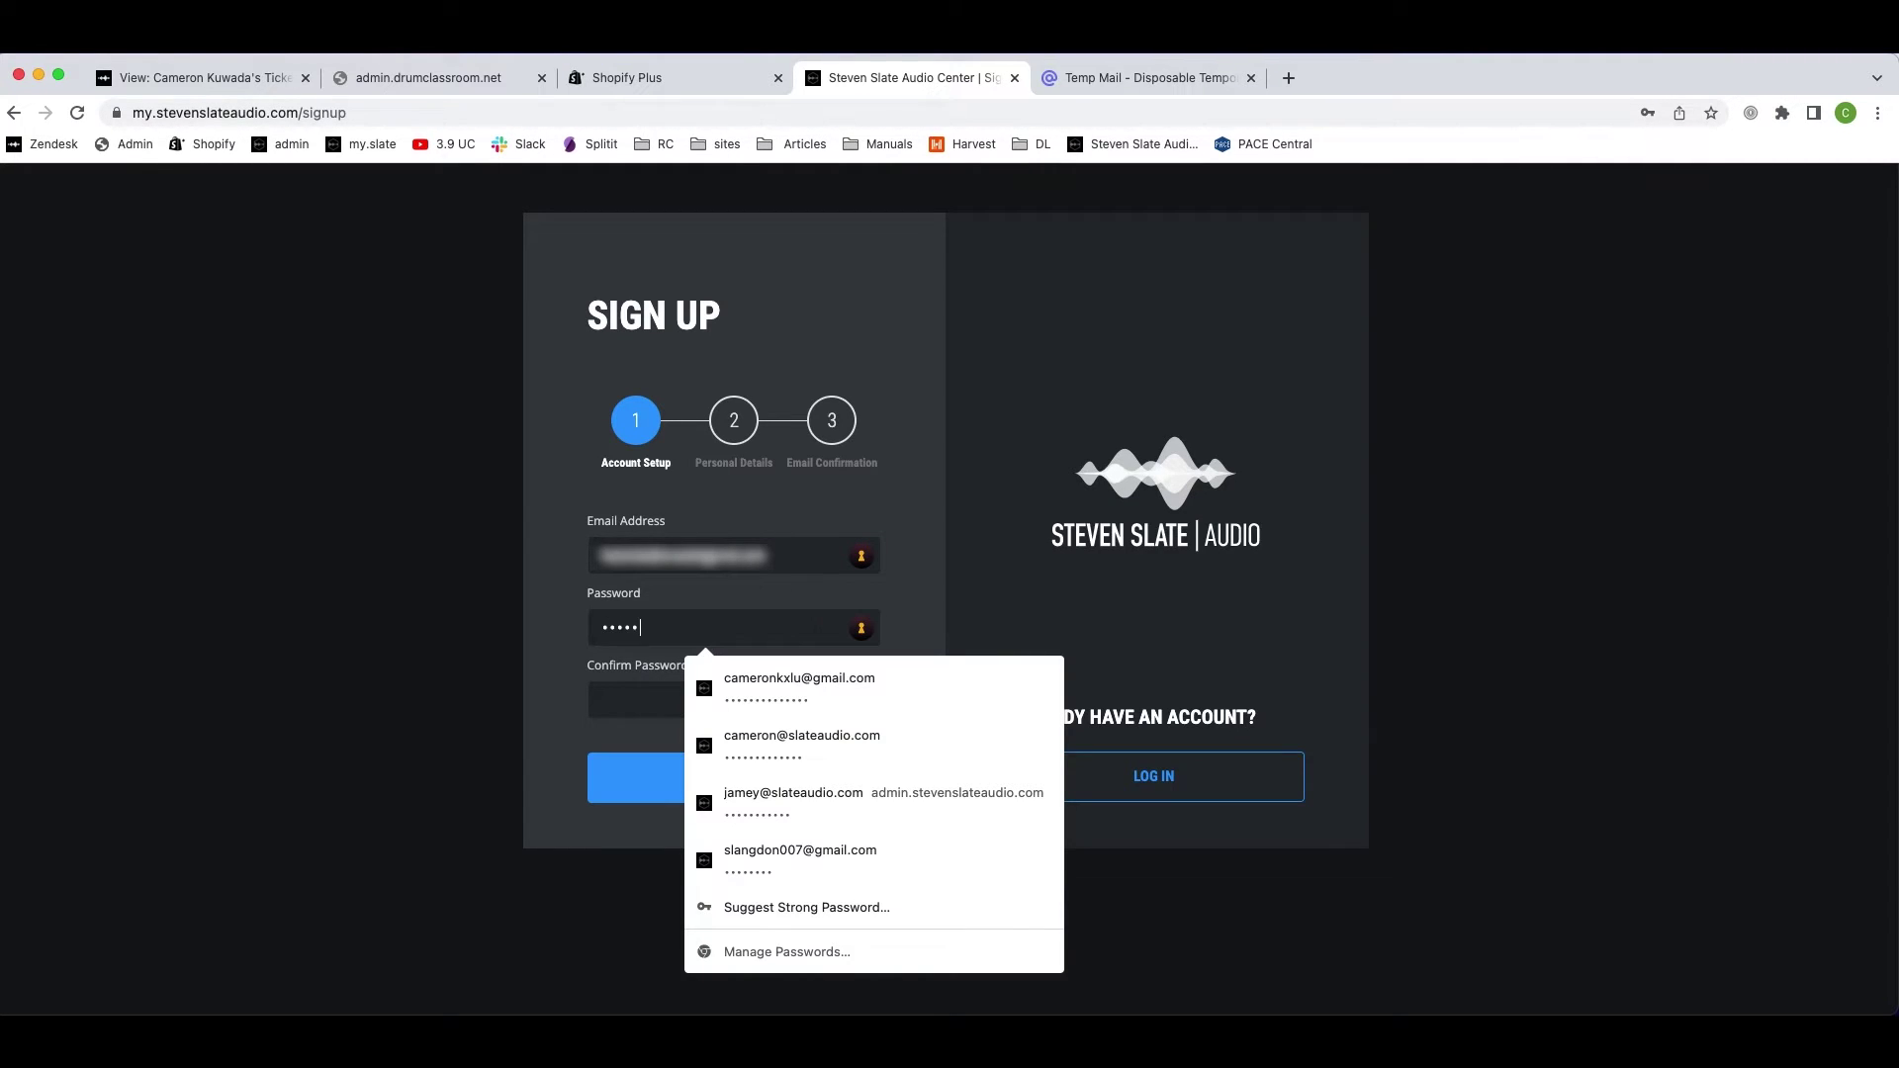
pyautogui.press('Tab')
pyautogui.write('••')
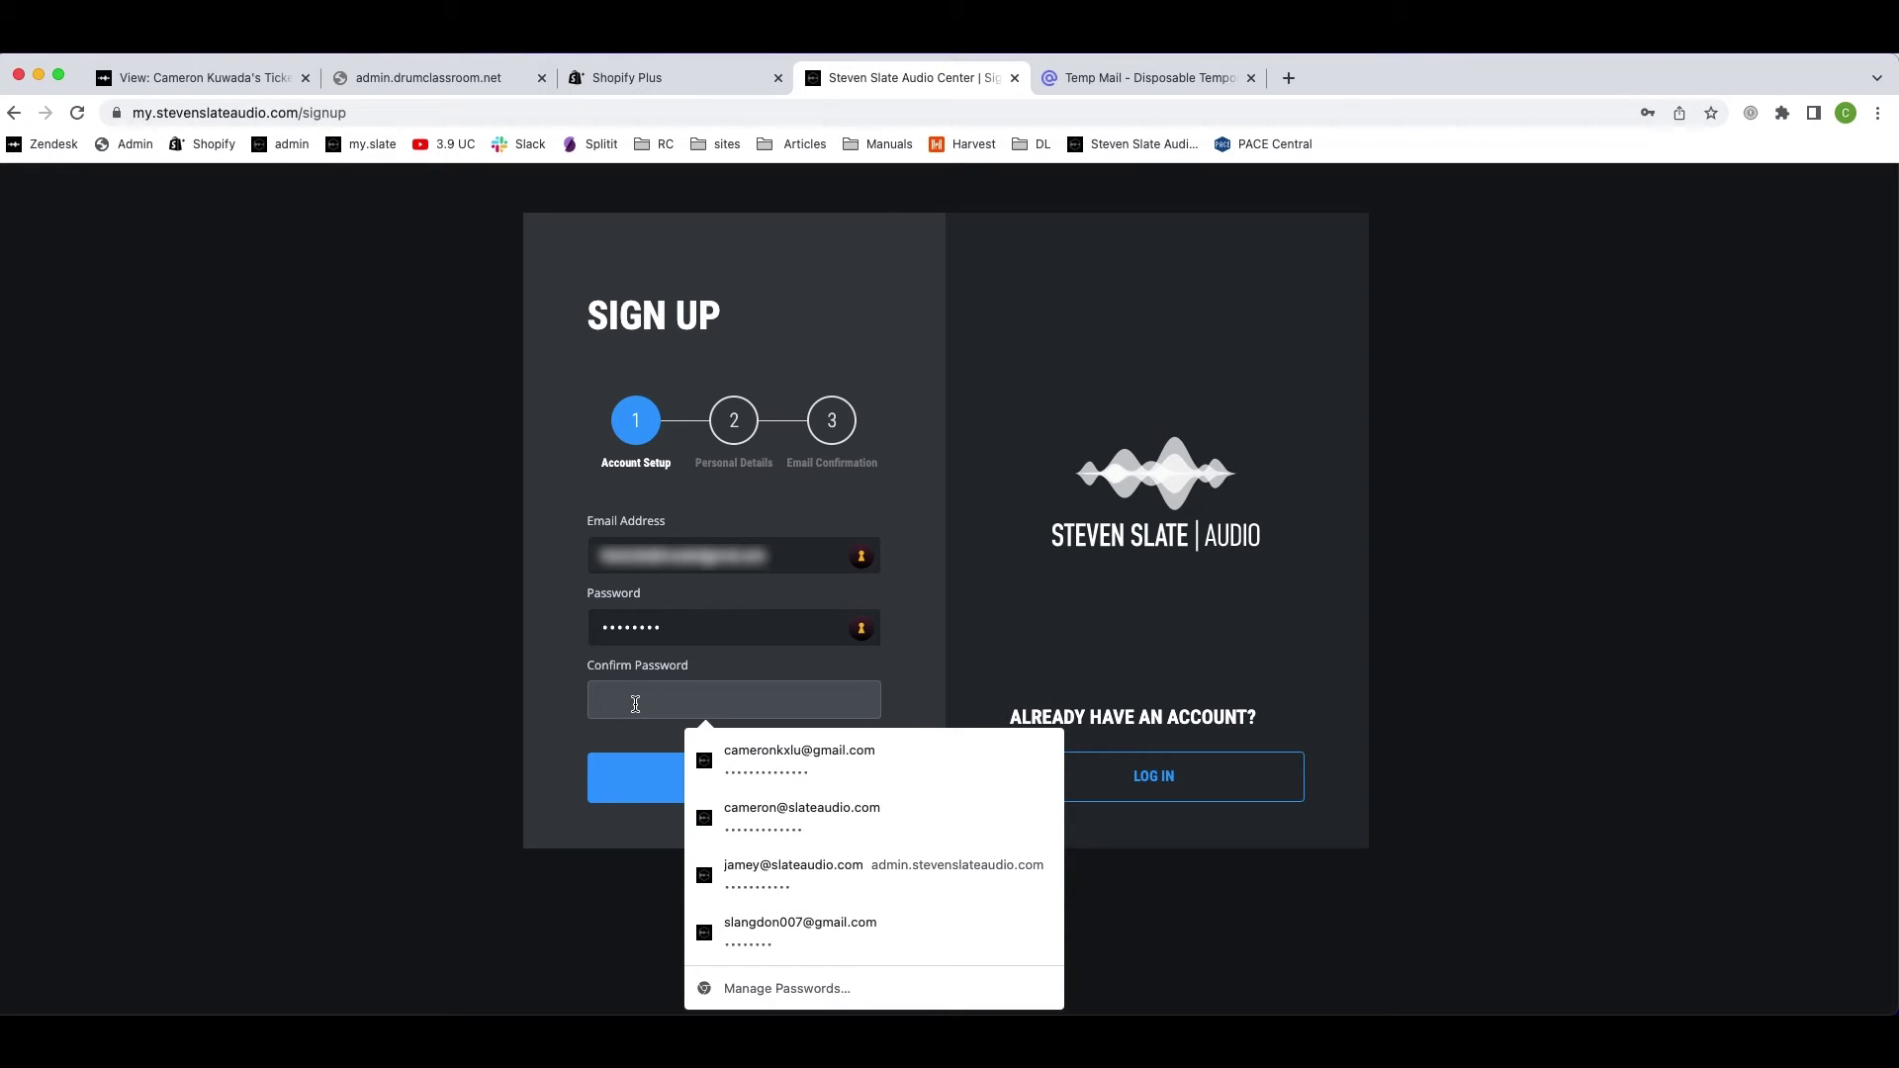
pyautogui.write('••••••')
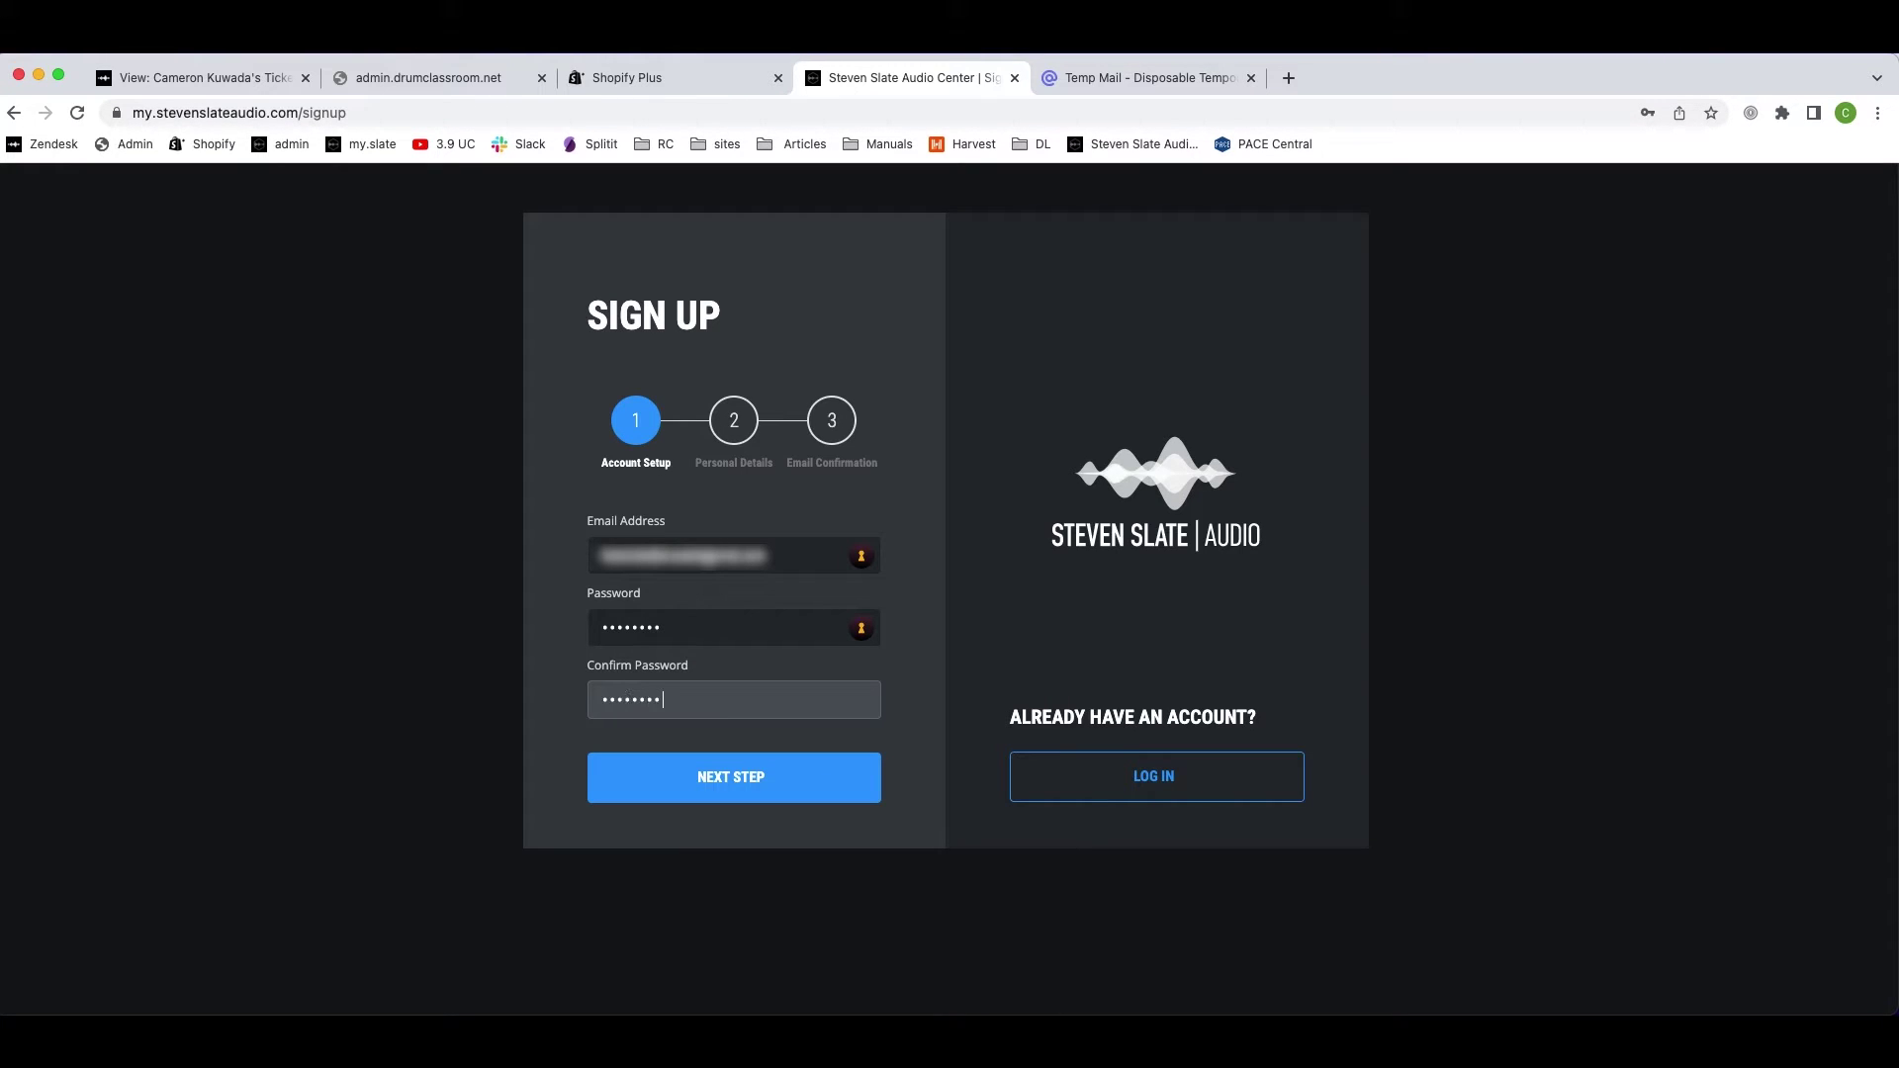
pyautogui.click(1081, 932)
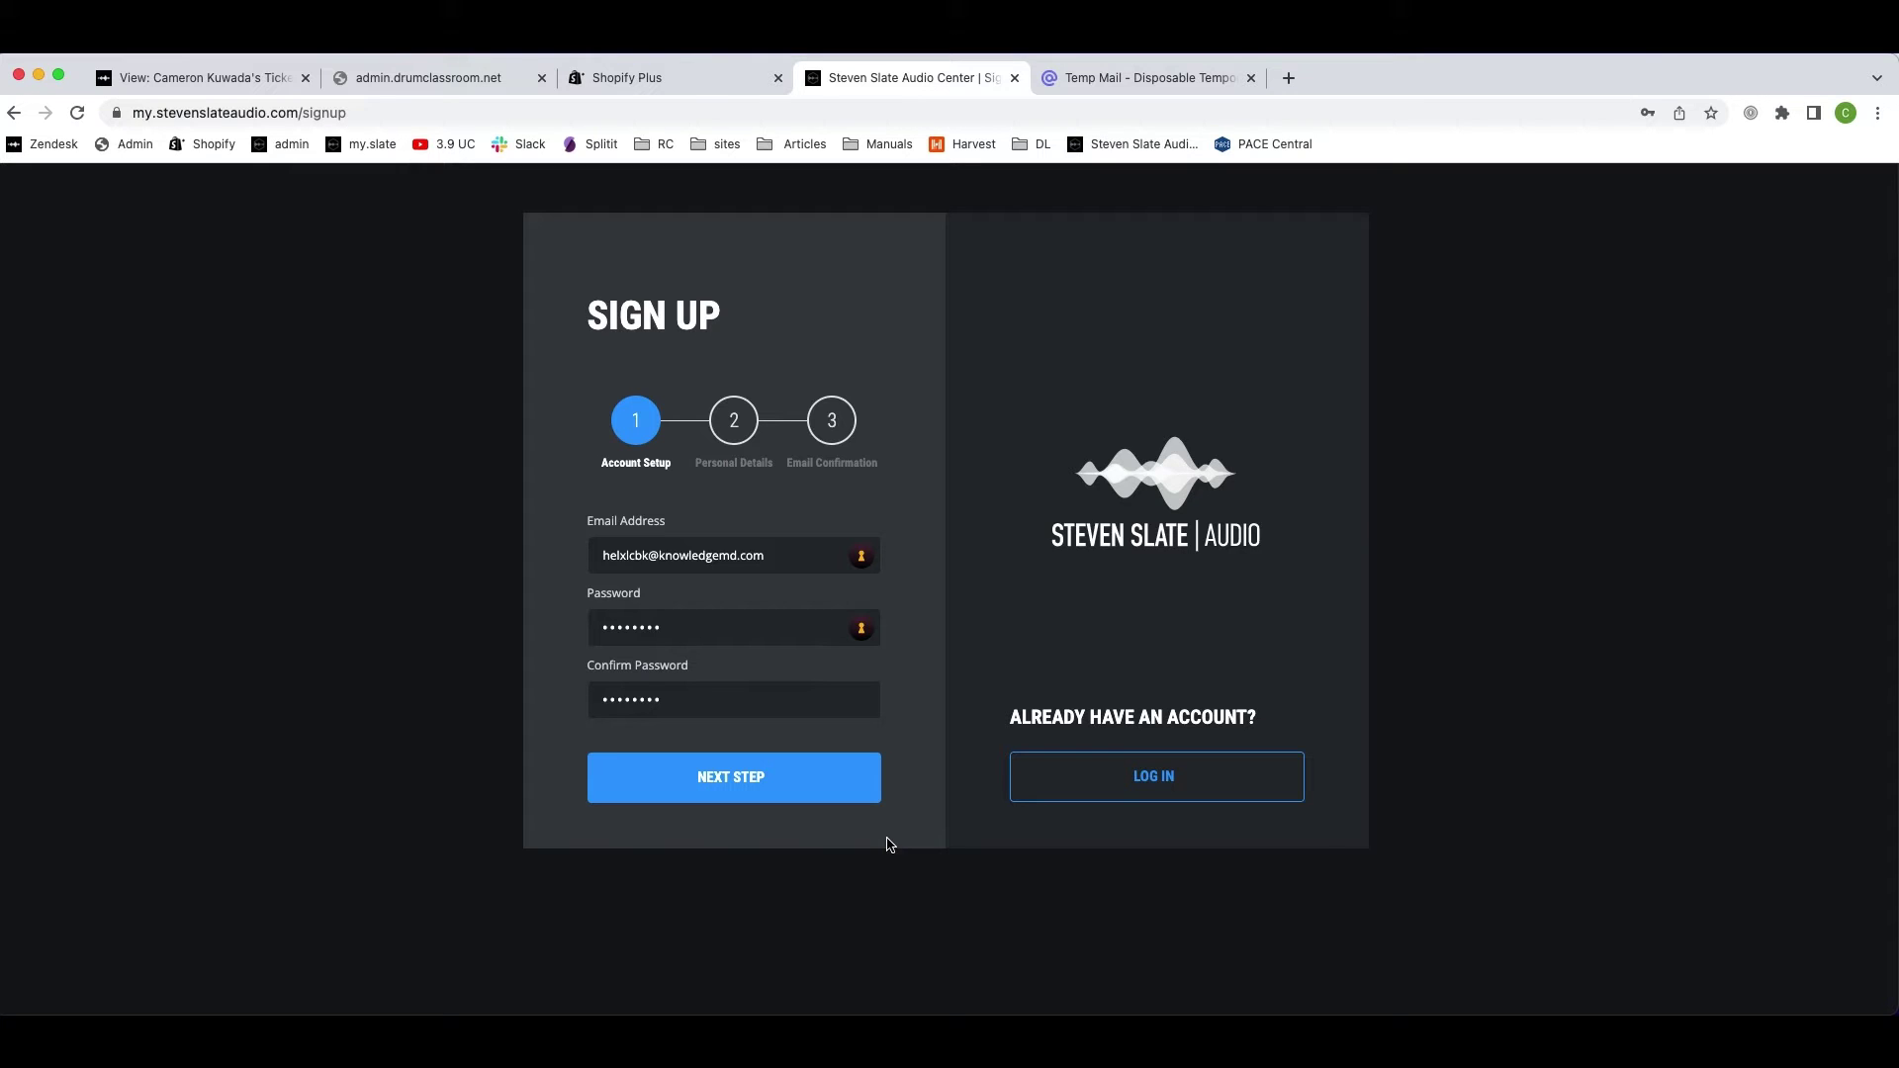
# Enter the user's first and last name and company Steven Slate Audio
pyautogui.click(847, 784)
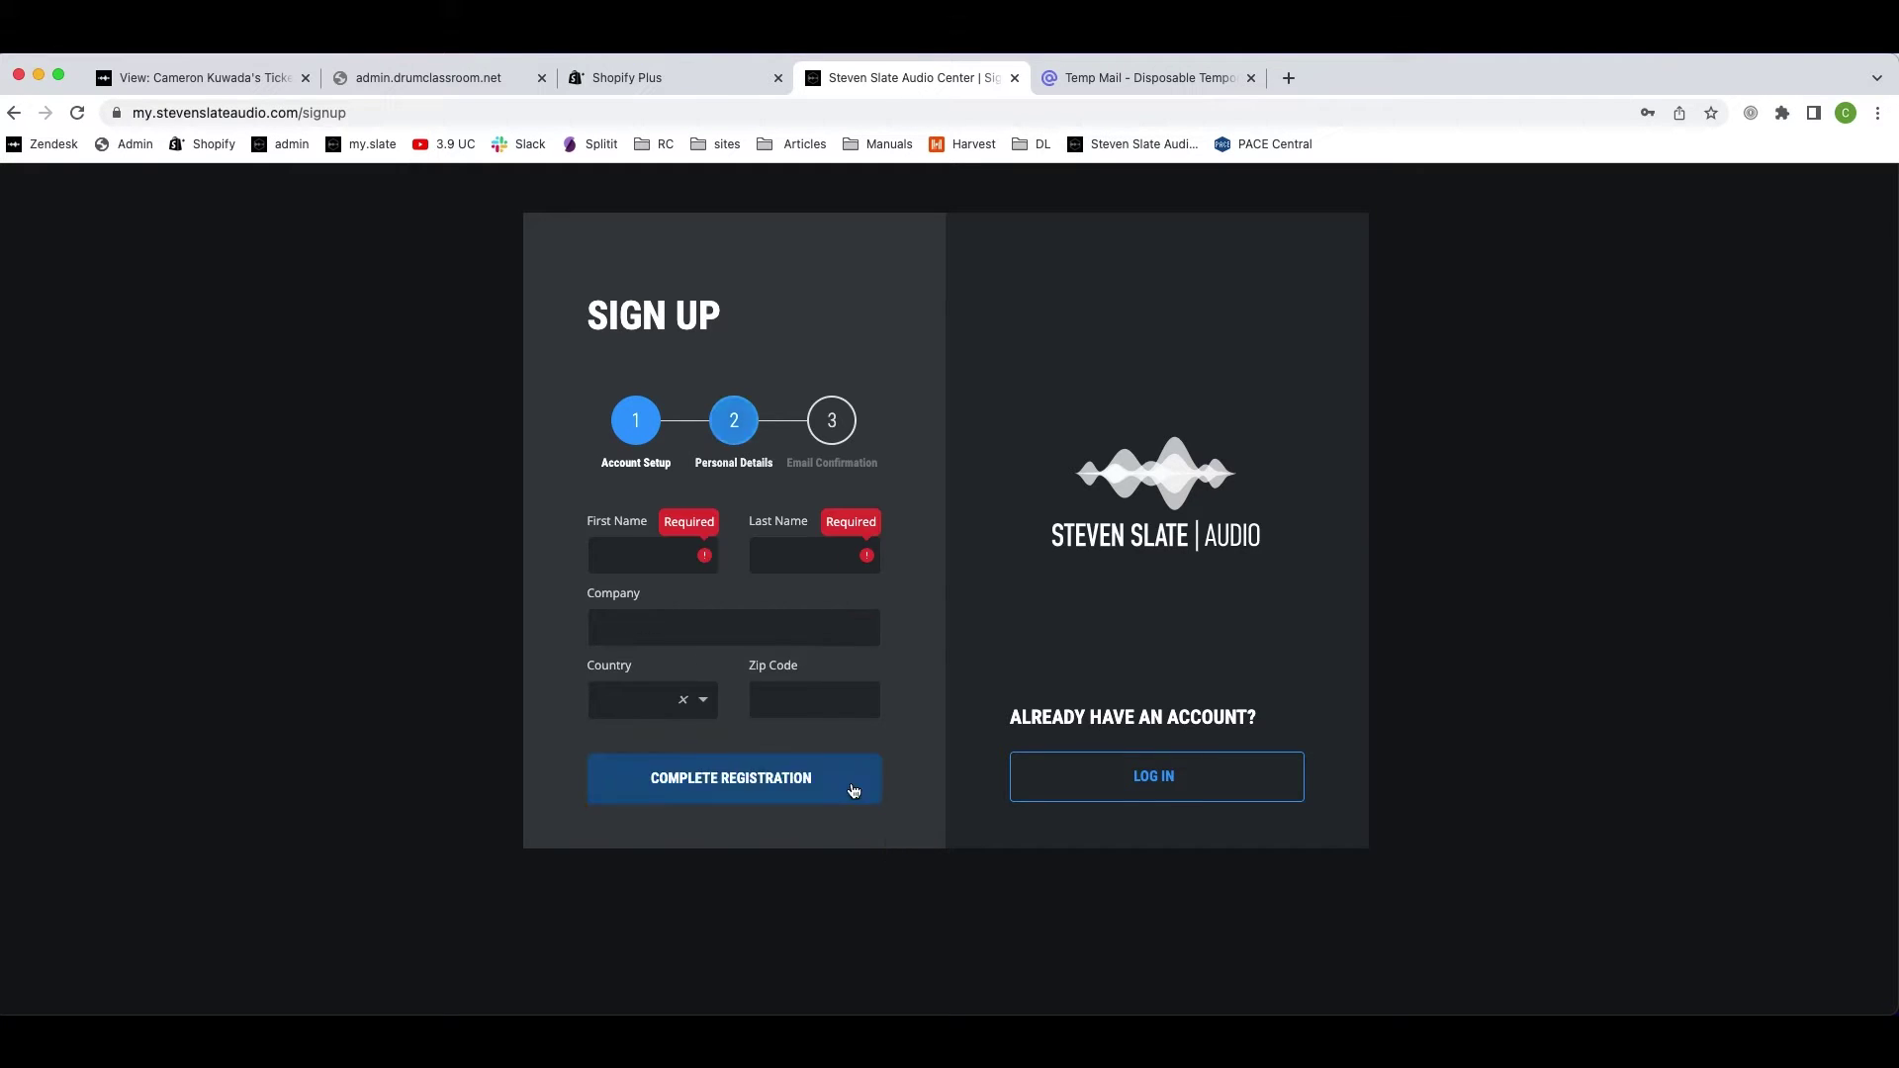
pyautogui.click(653, 555)
pyautogui.click(787, 557)
pyautogui.press('Tab')
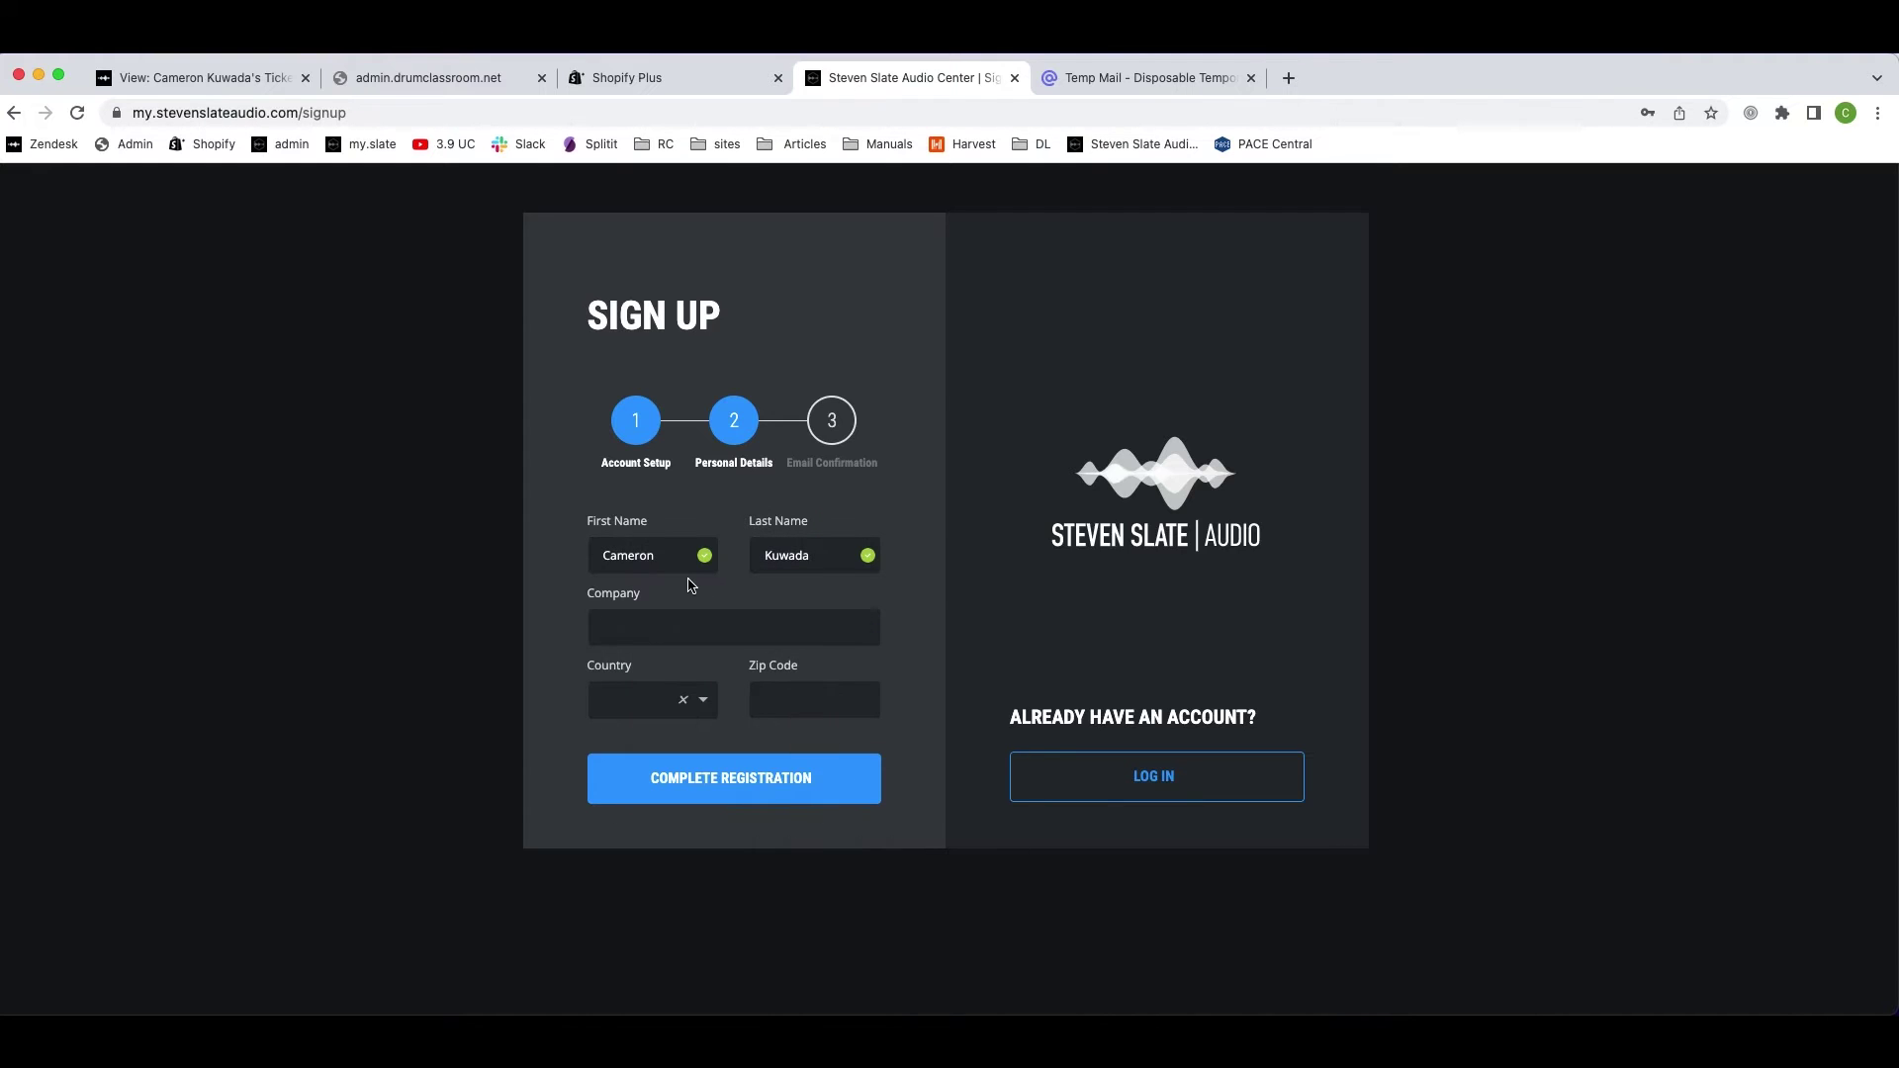
pyautogui.write('Steven Slate Audio')
# Choose United States, enter the zip code, submit the registration and check the mail.tm inbox
pyautogui.click(717, 711)
pyautogui.scroll(-5, 678, 861)
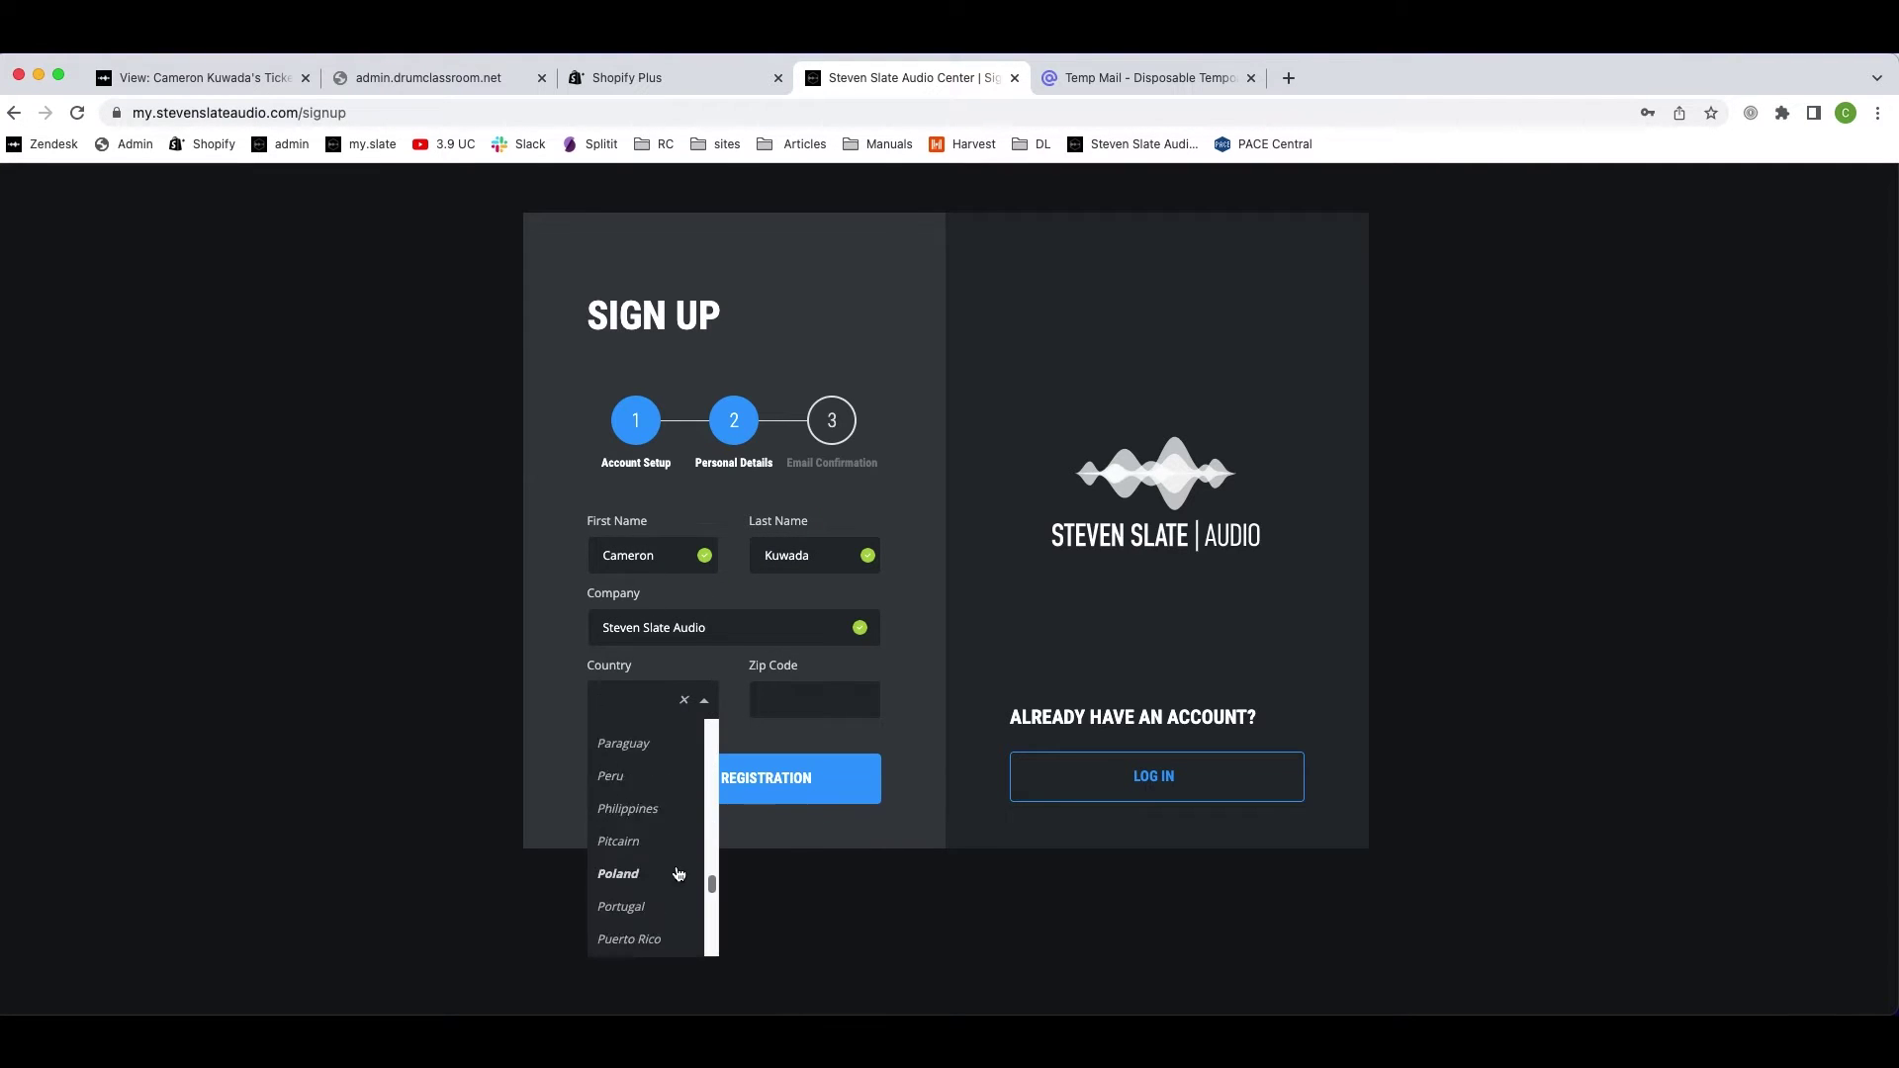
pyautogui.click(682, 858)
pyautogui.click(814, 700)
pyautogui.write('91602')
pyautogui.click(787, 790)
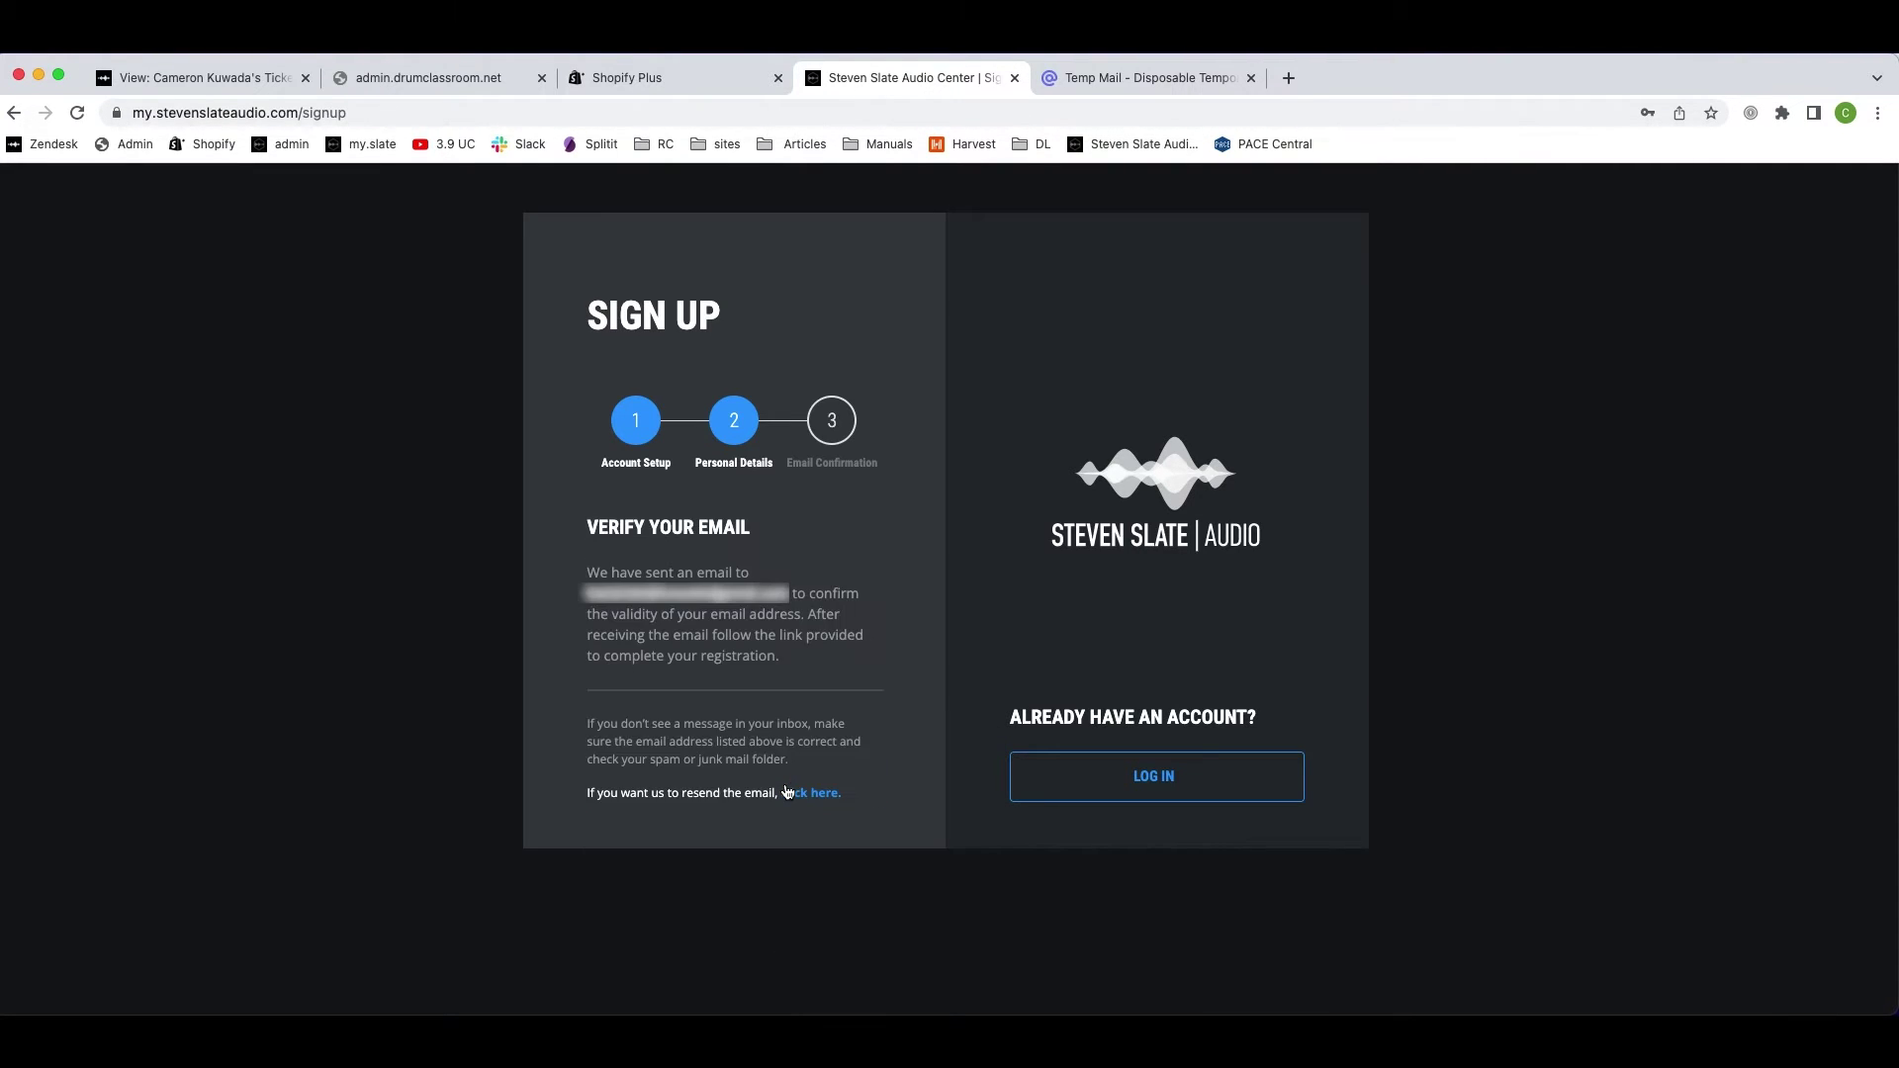
pyautogui.hotkey('ctrl', 'Tab')
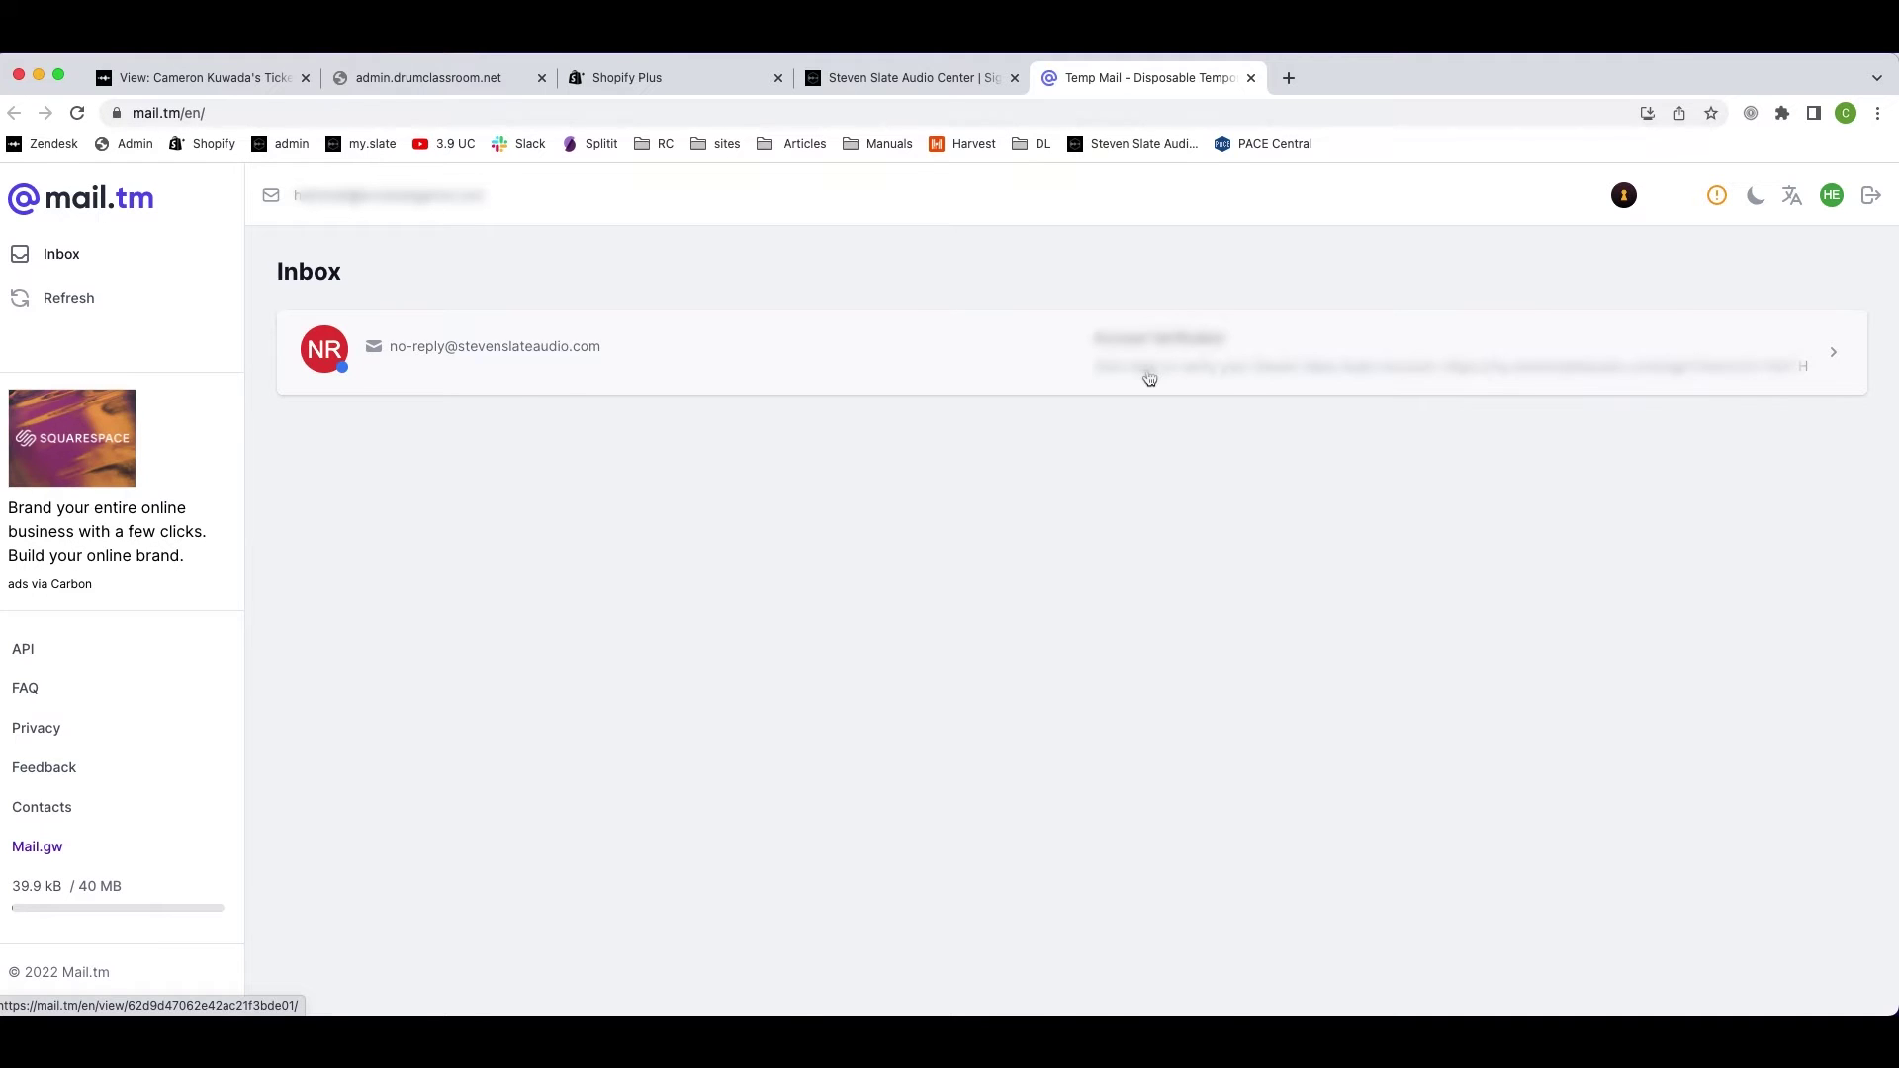
# Verify the account from the email, log in, and enter the VSX registration passcode
pyautogui.click(1150, 379)
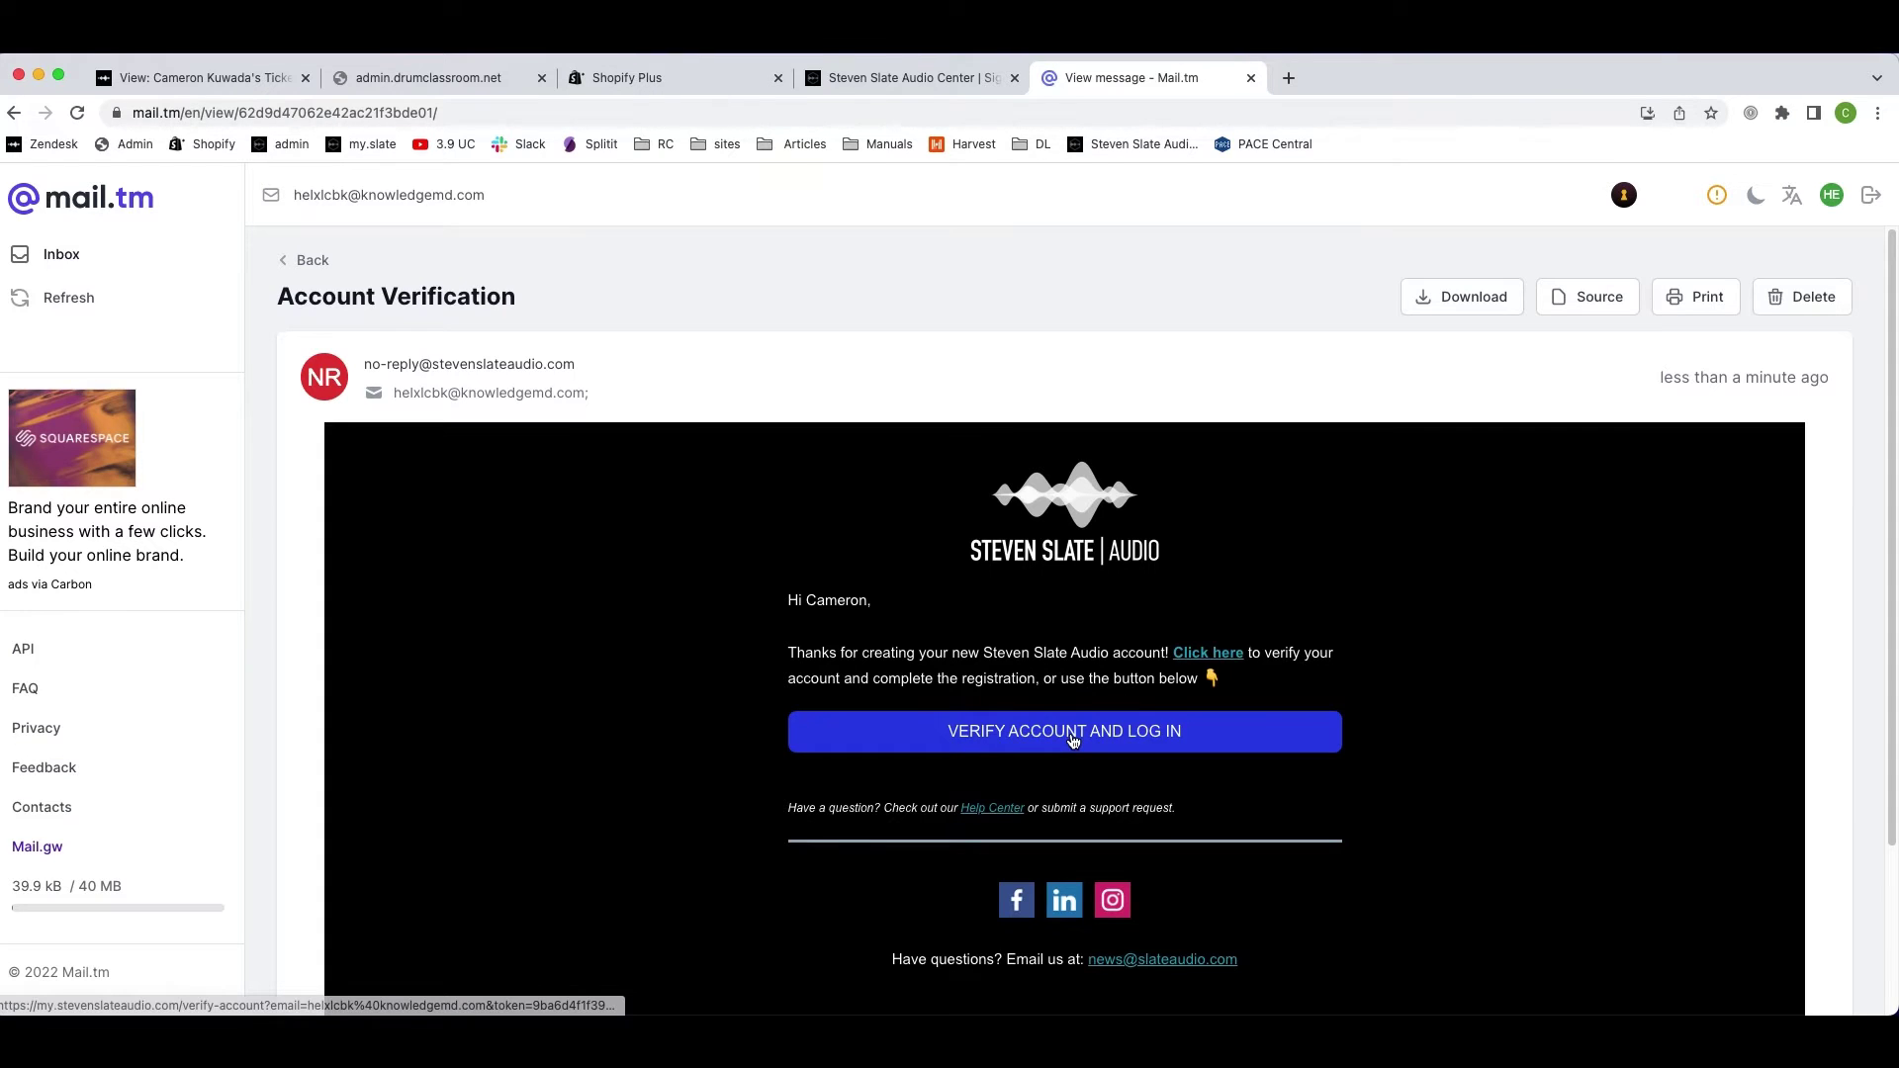
pyautogui.click(1073, 737)
pyautogui.click(1044, 534)
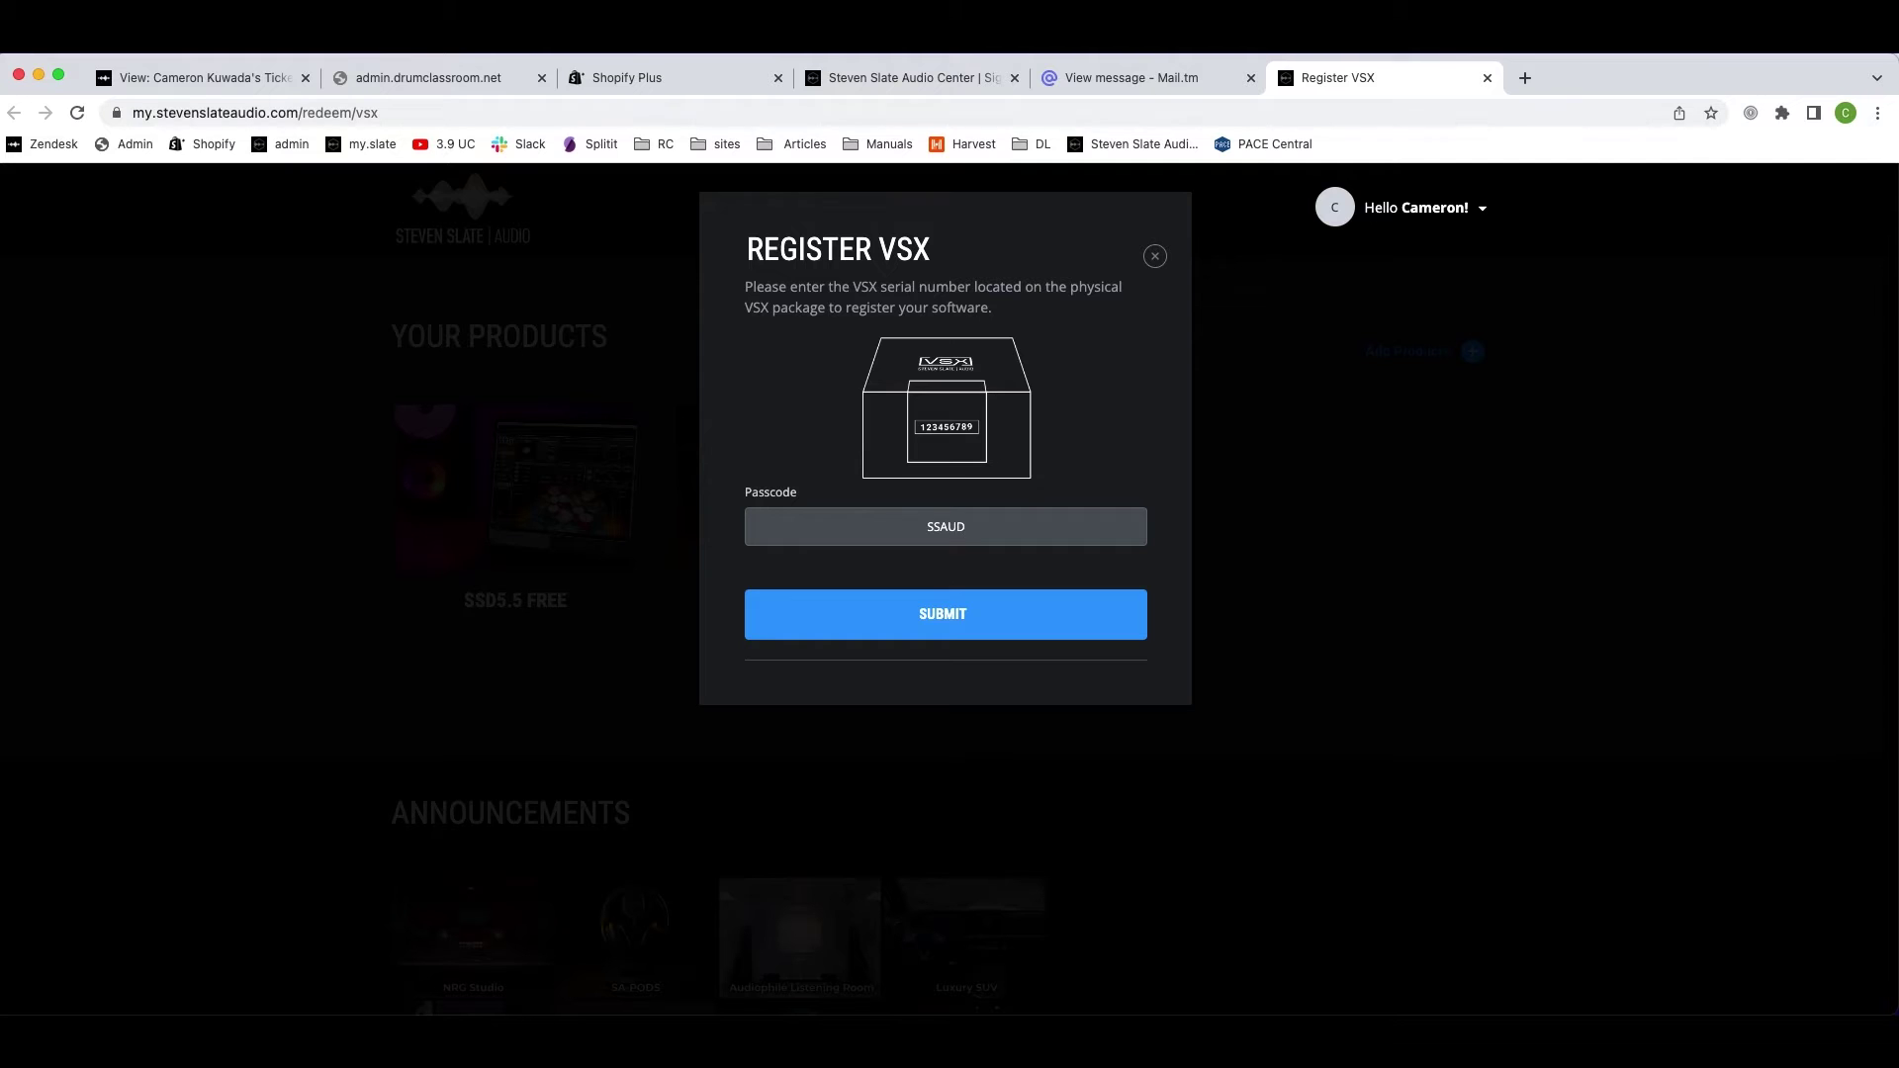
# Register VSX with dealer Direct via Stevenslateaudio.com and accept the suggested iLok account
pyautogui.click(1004, 605)
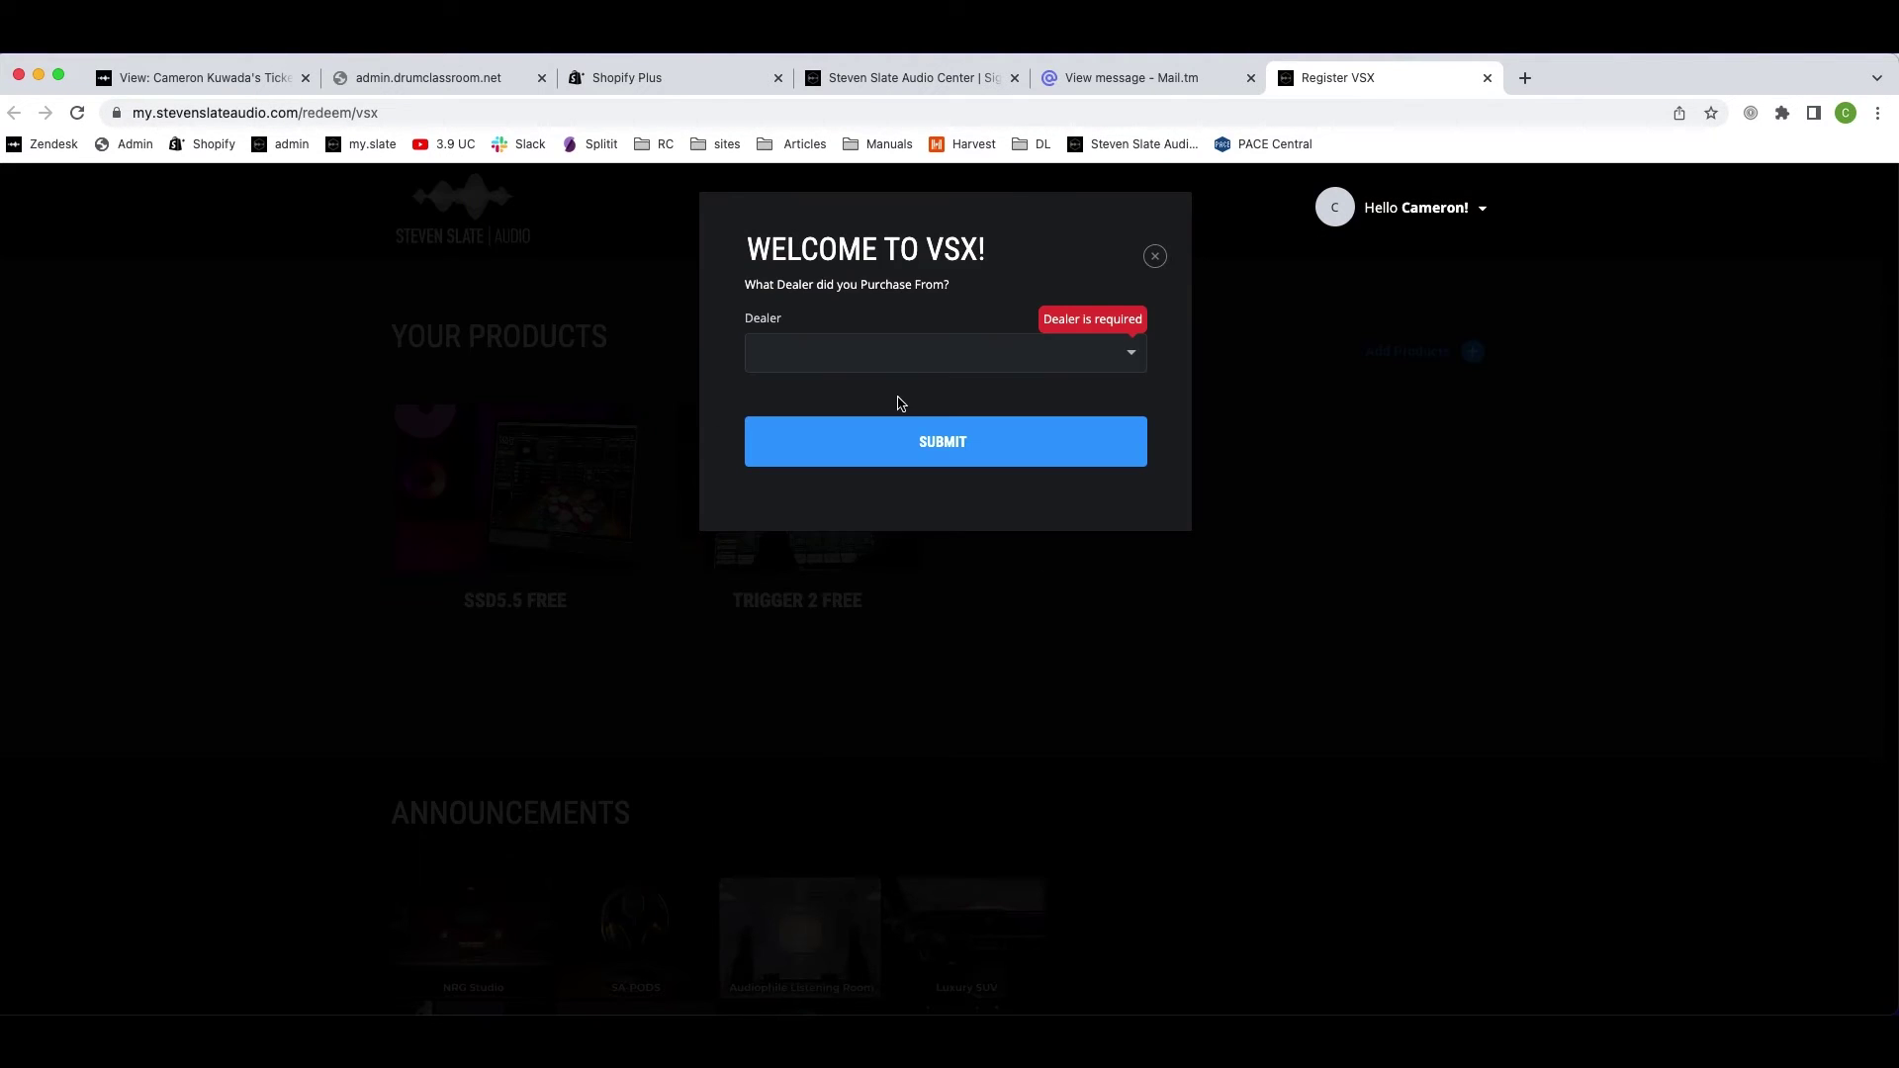
pyautogui.click(910, 353)
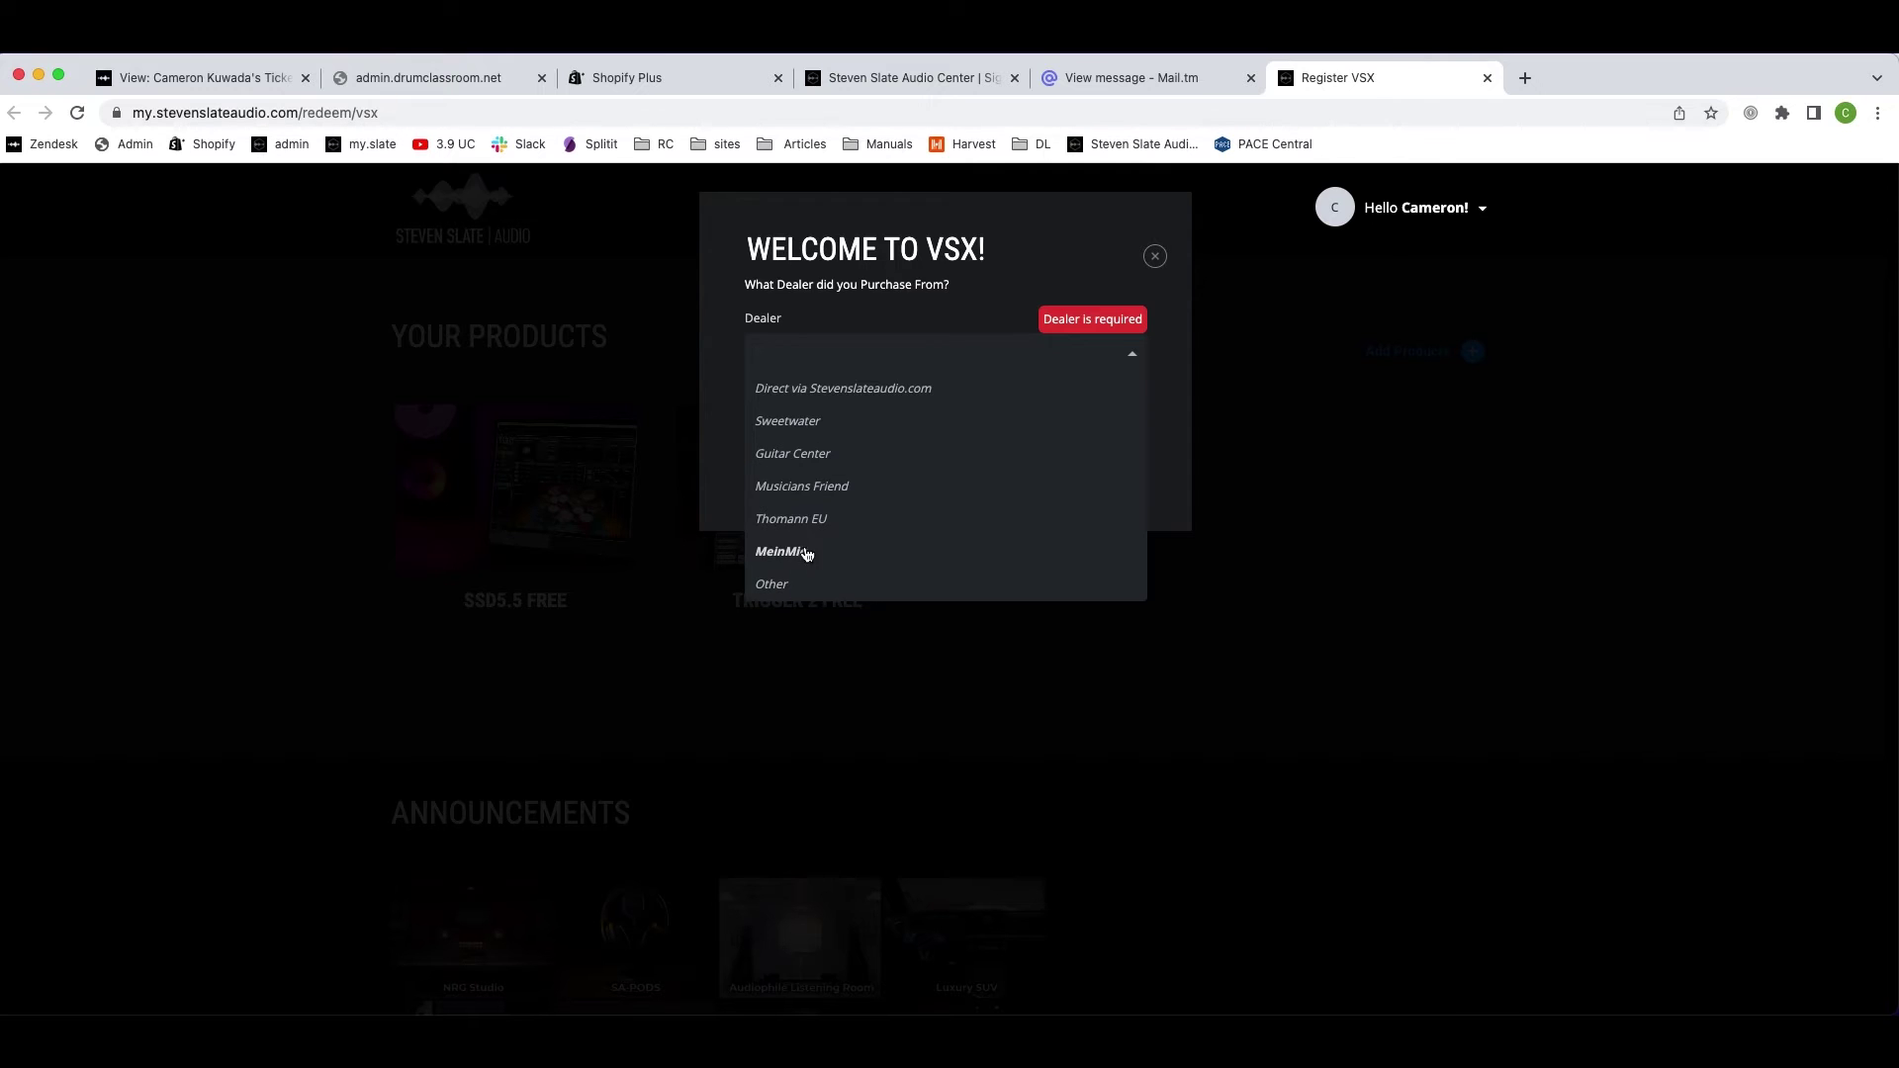
pyautogui.click(842, 389)
pyautogui.click(974, 455)
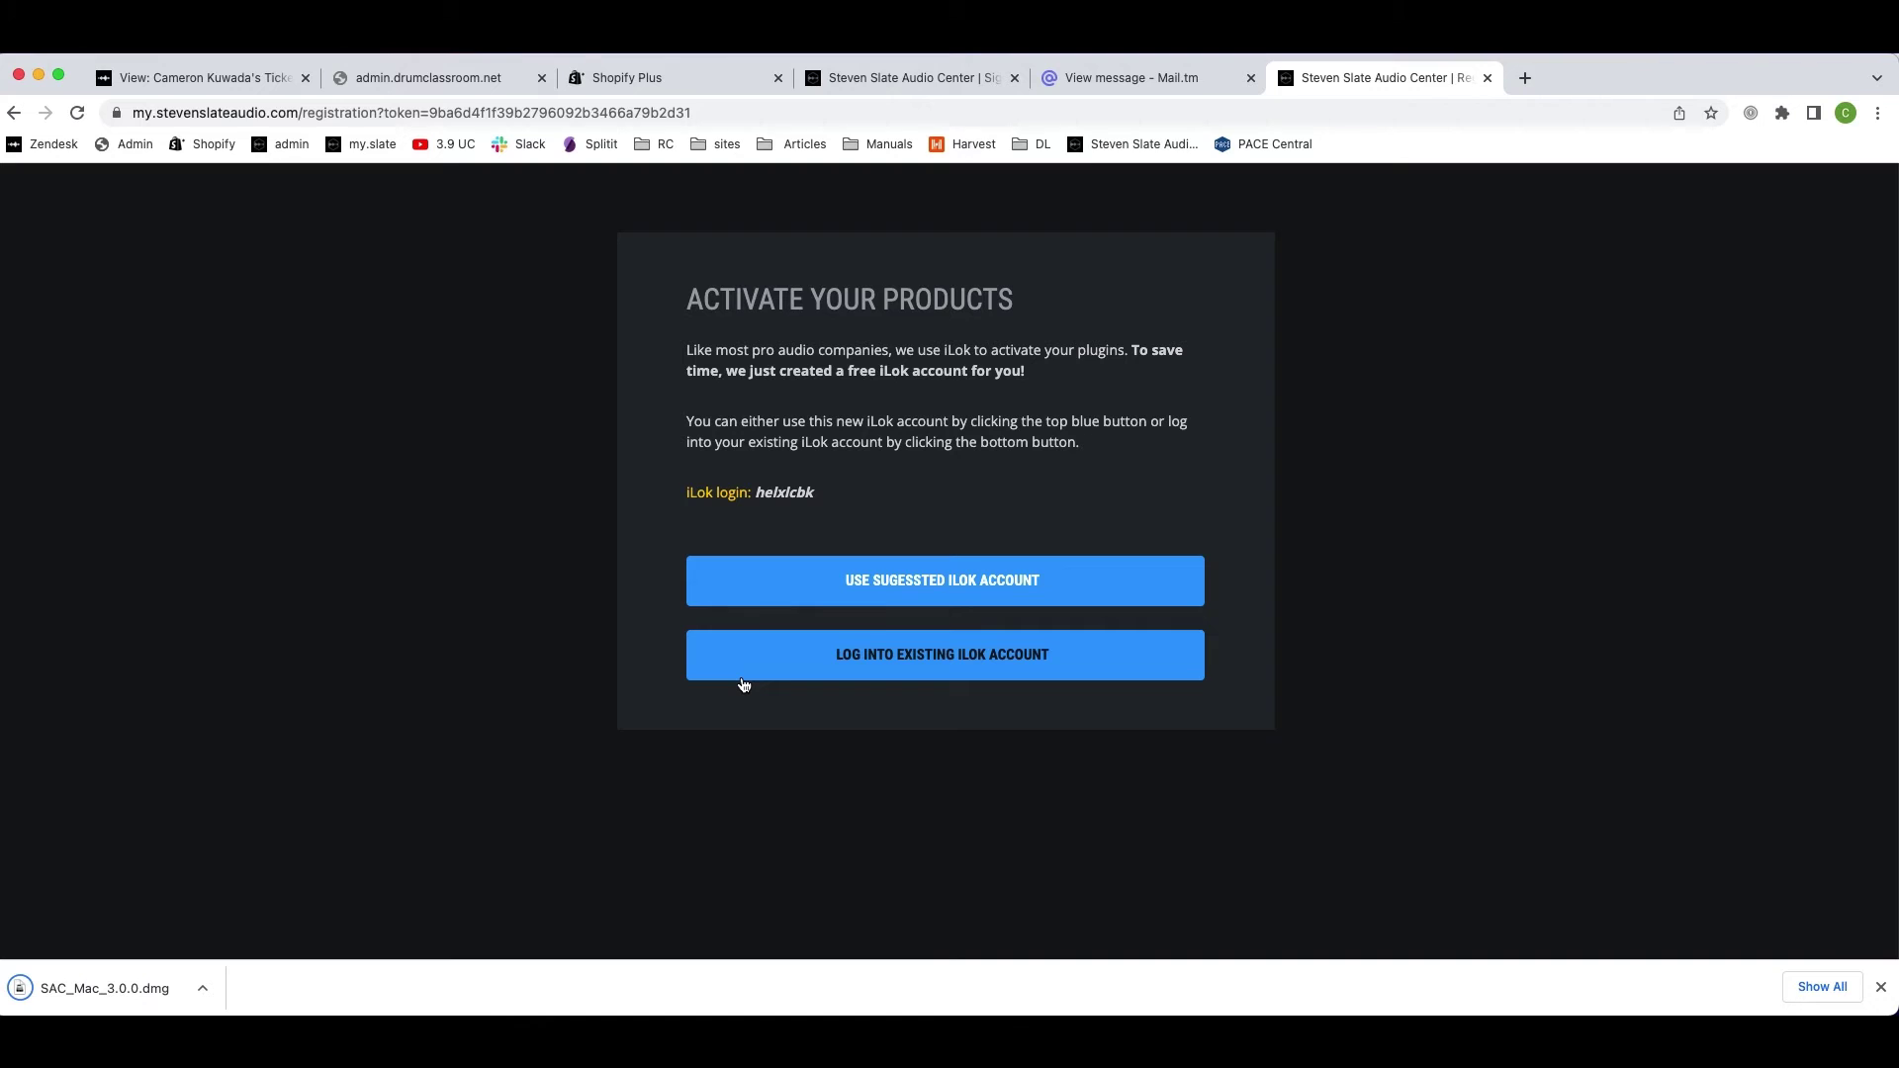
pyautogui.click(925, 589)
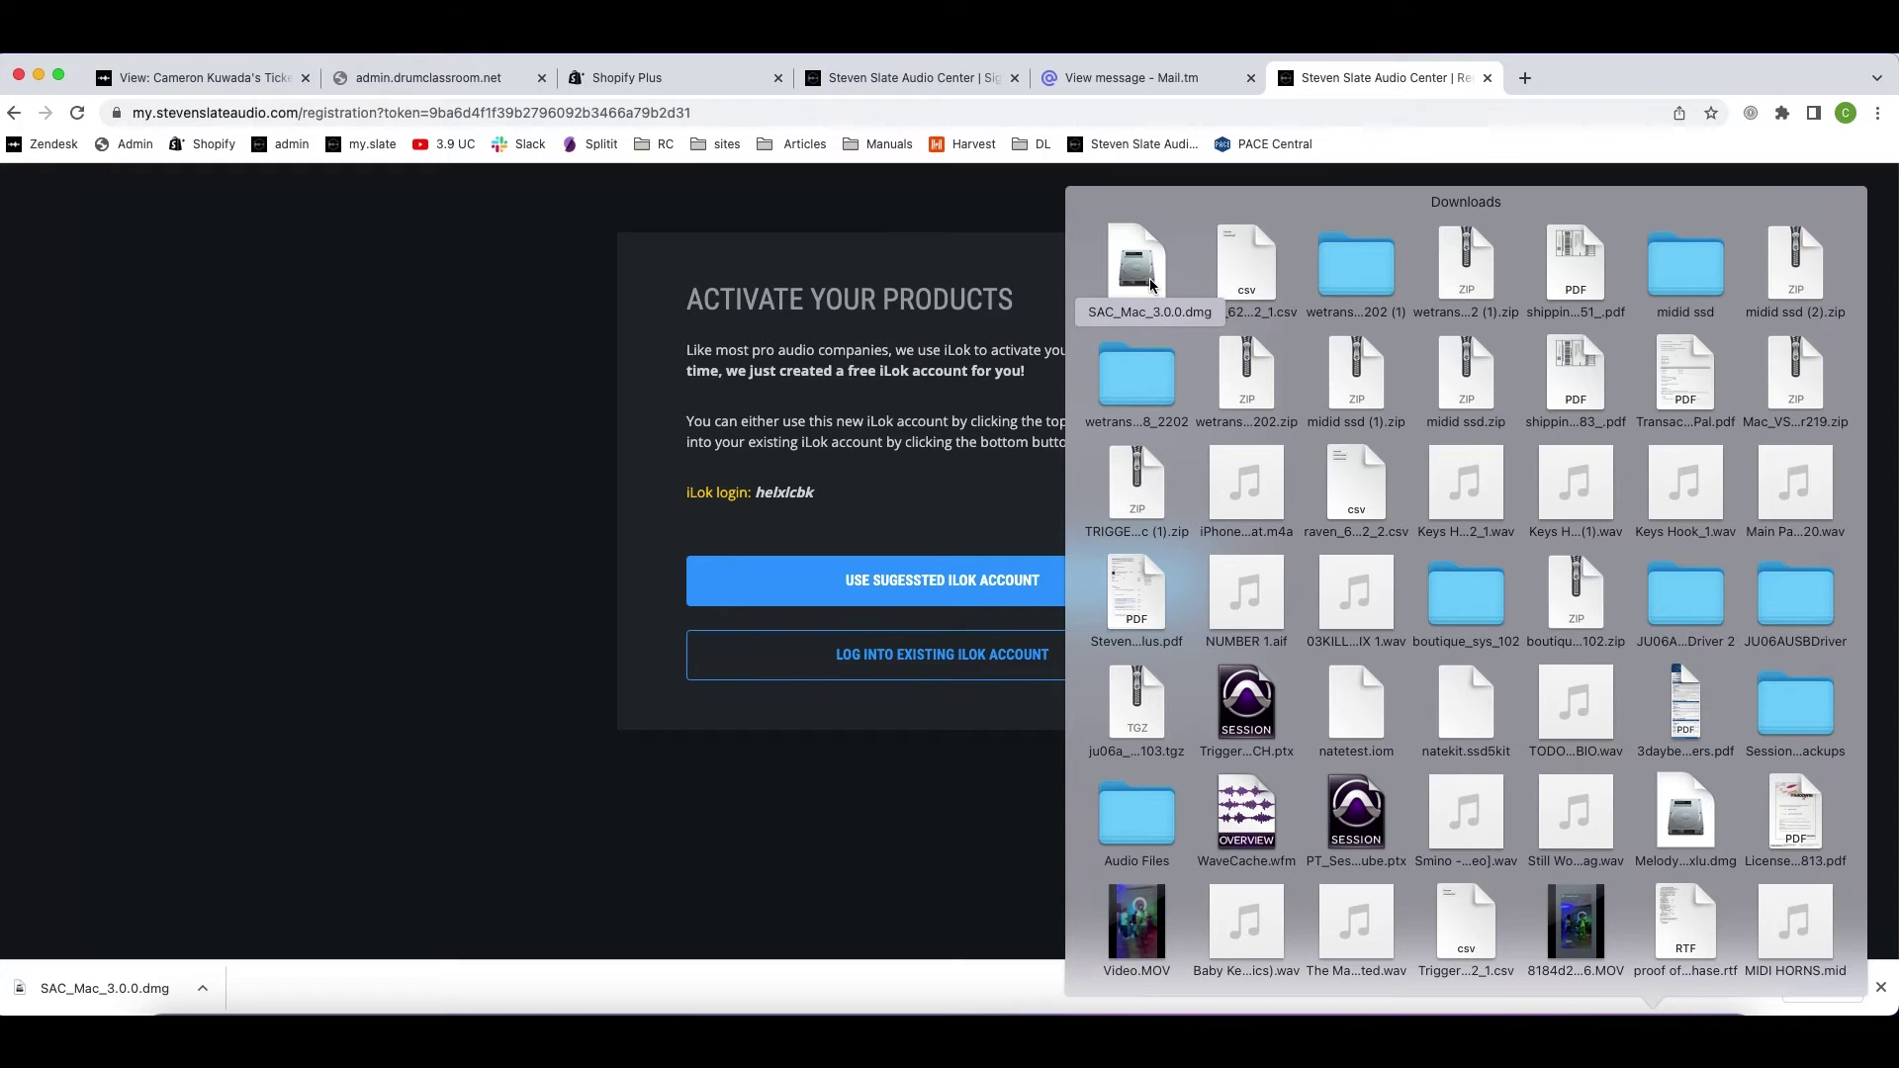
# Open SAC_Mac_3.0.0.dmg and copy Steven Slate Audio Center into Applications
pyautogui.click(1152, 286)
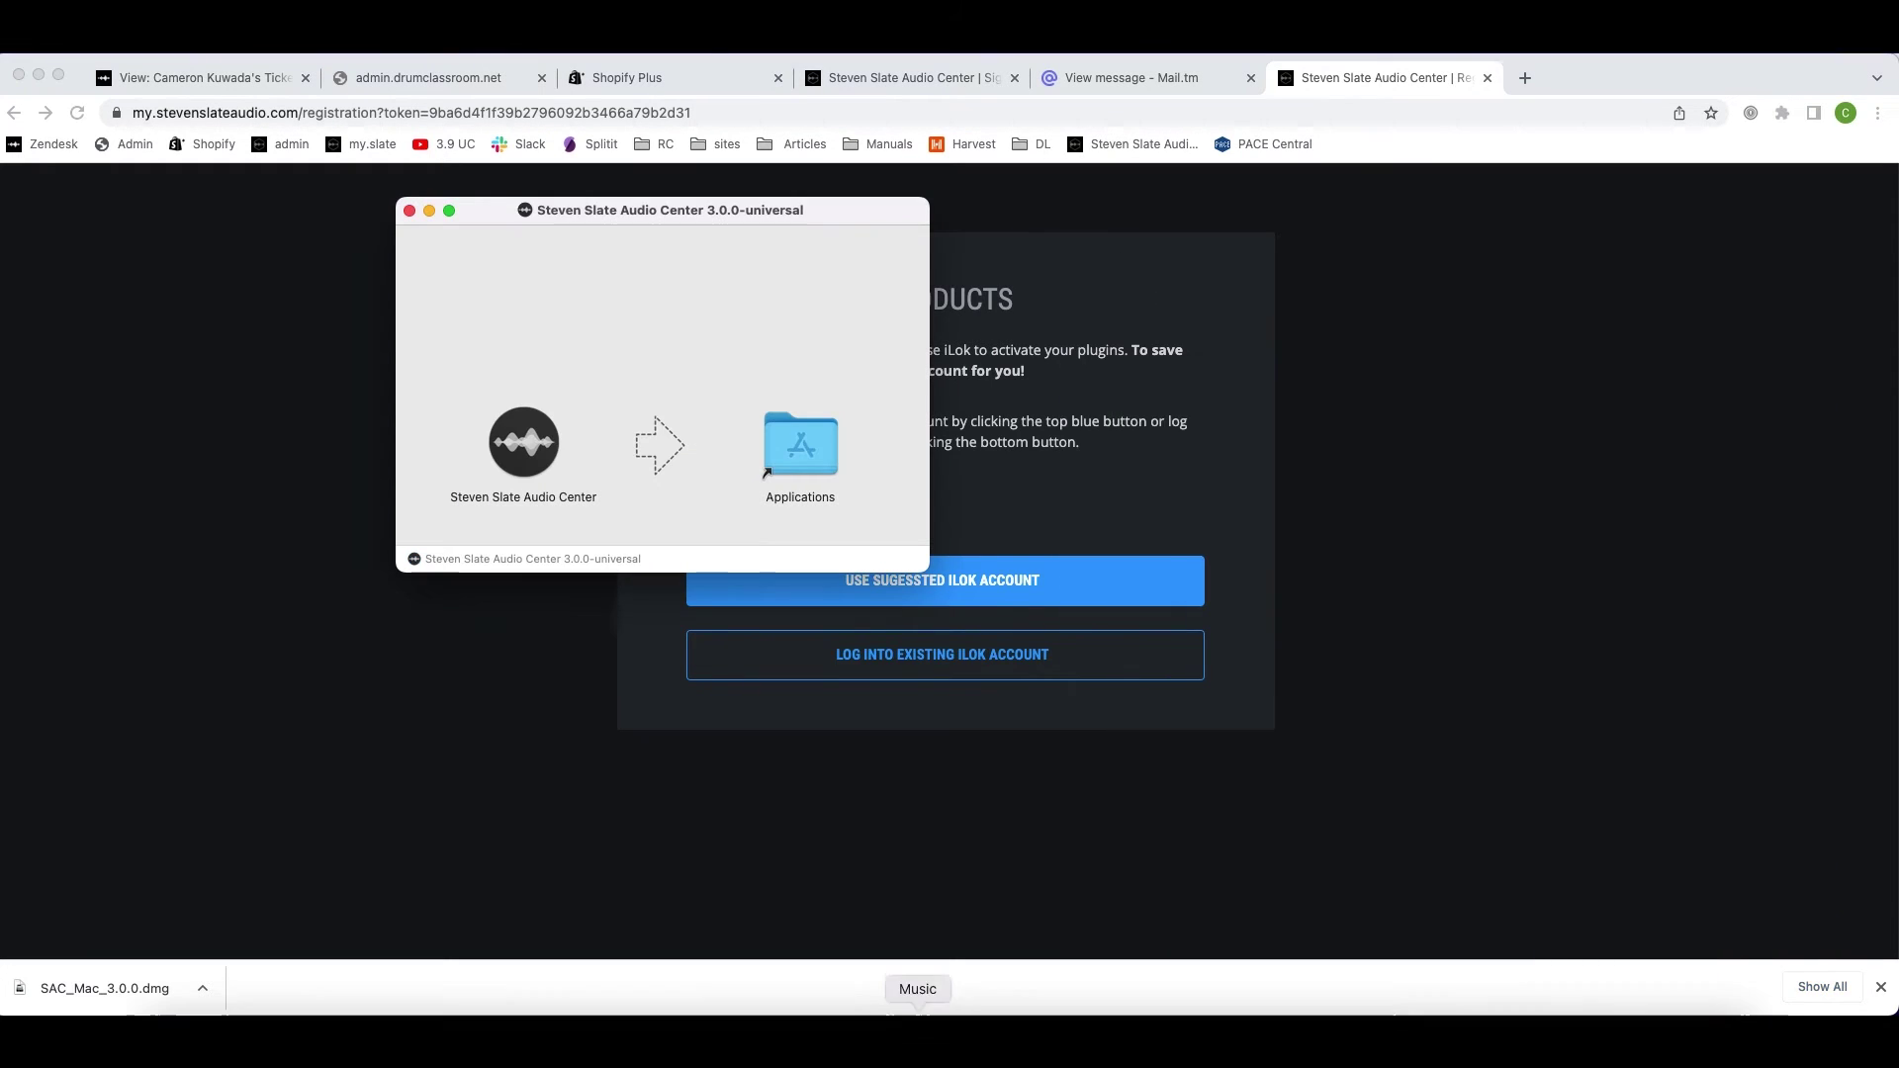
pyautogui.moveTo(534, 441); pyautogui.dragTo(789, 450)
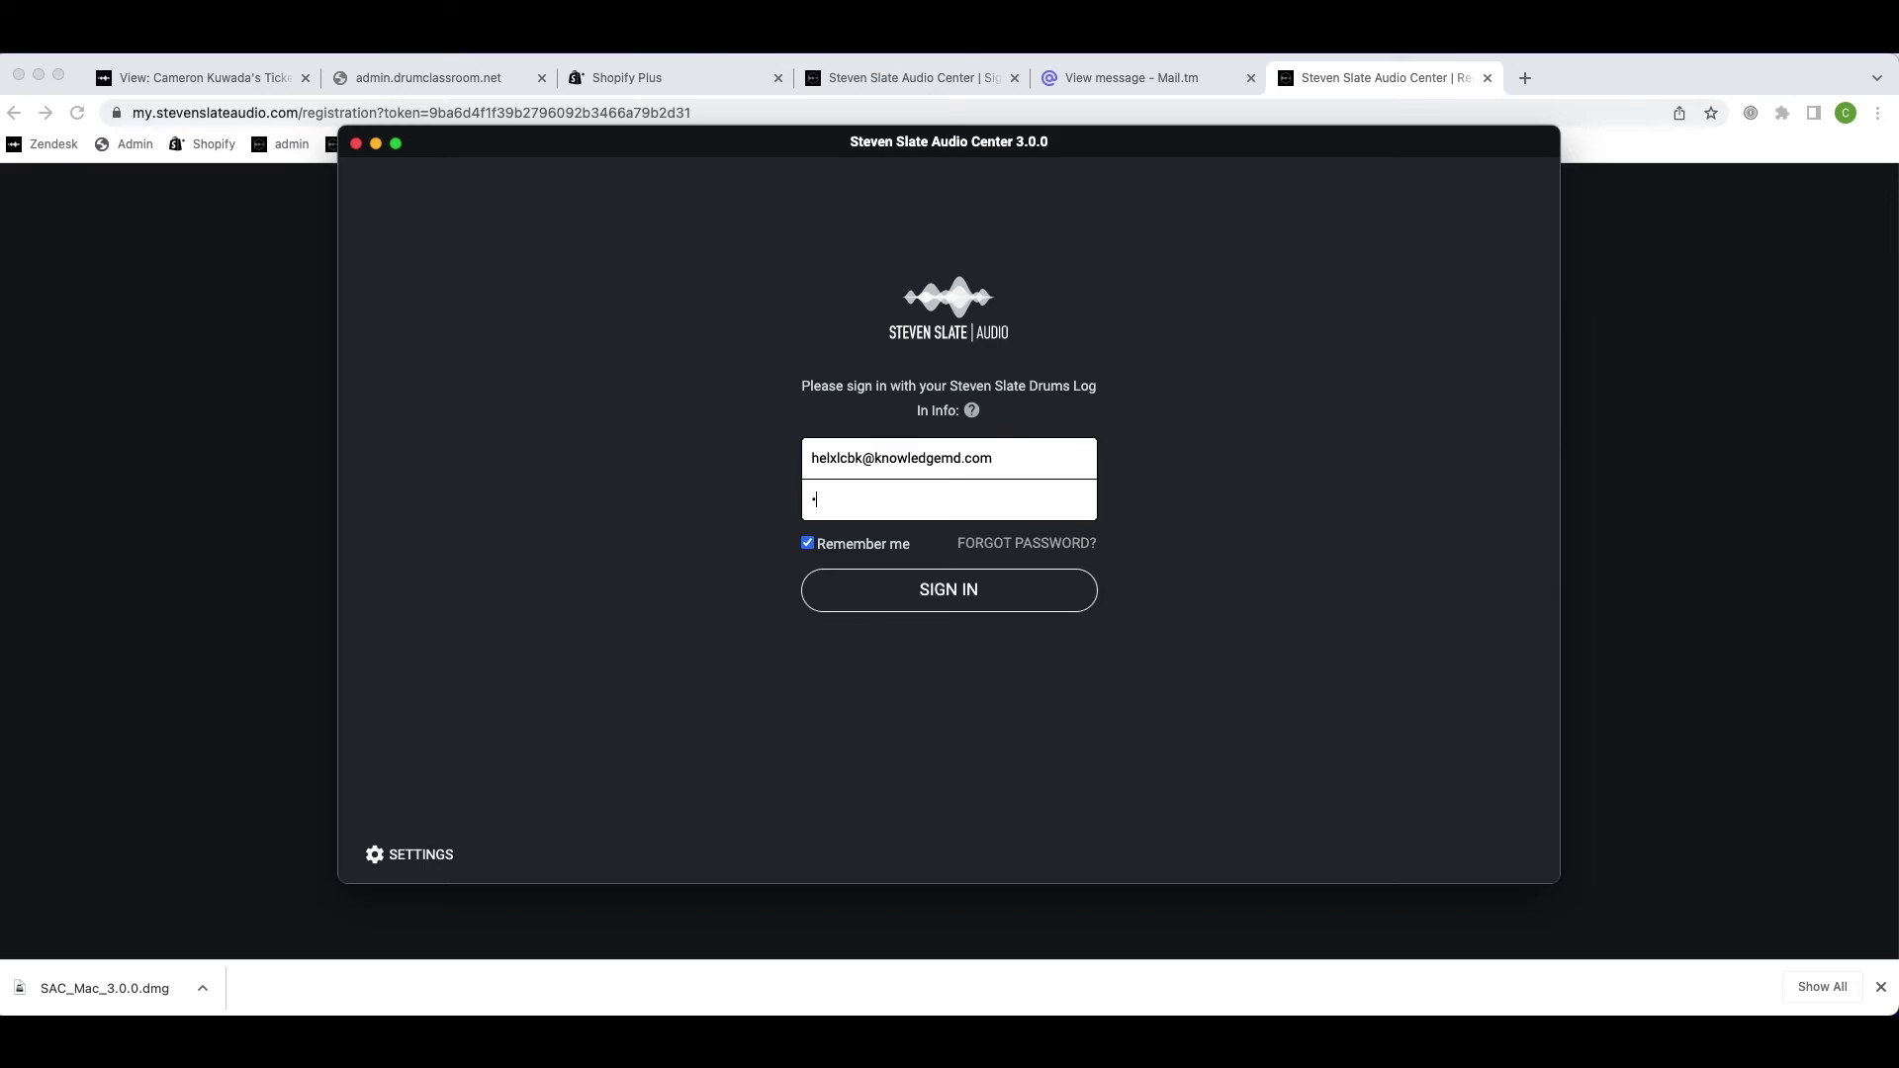
# Sign in with the account password and open the VSX install manager
pyautogui.write('•••••')
pyautogui.press('Return')
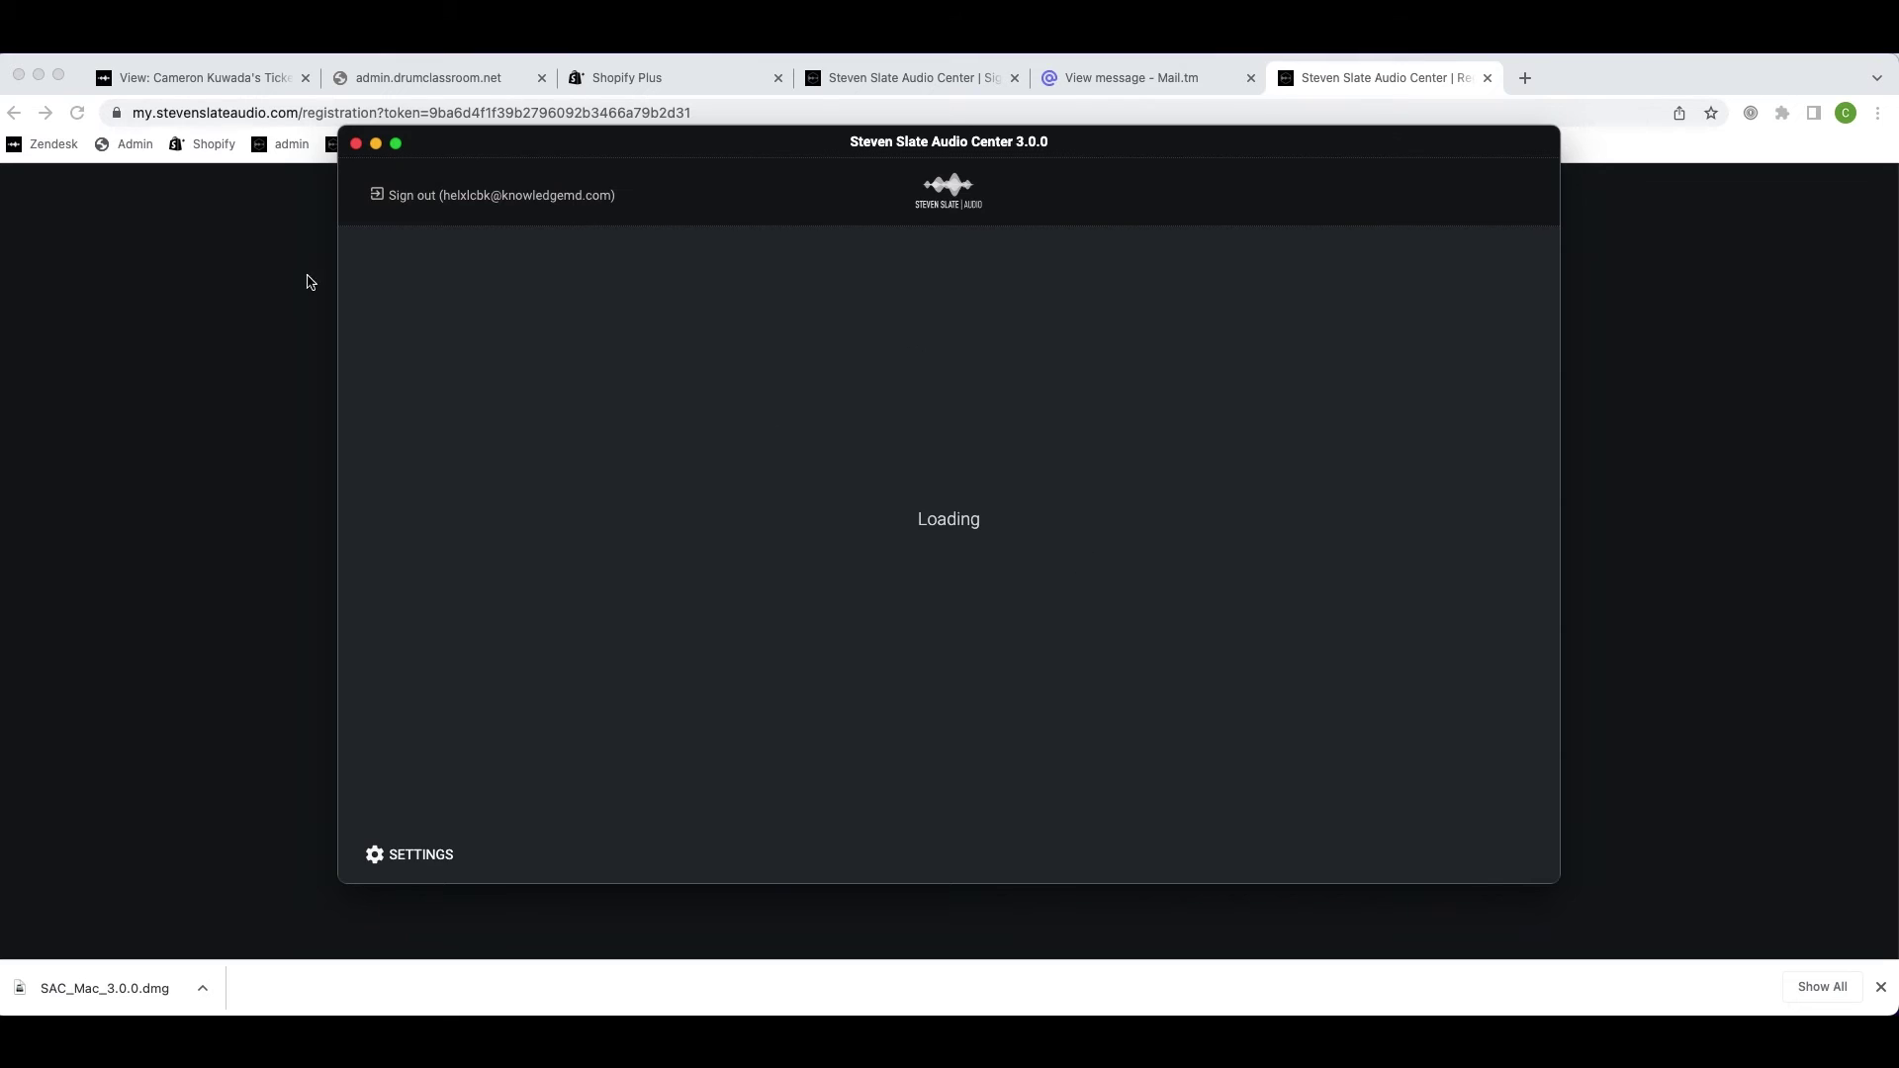
pyautogui.click(463, 568)
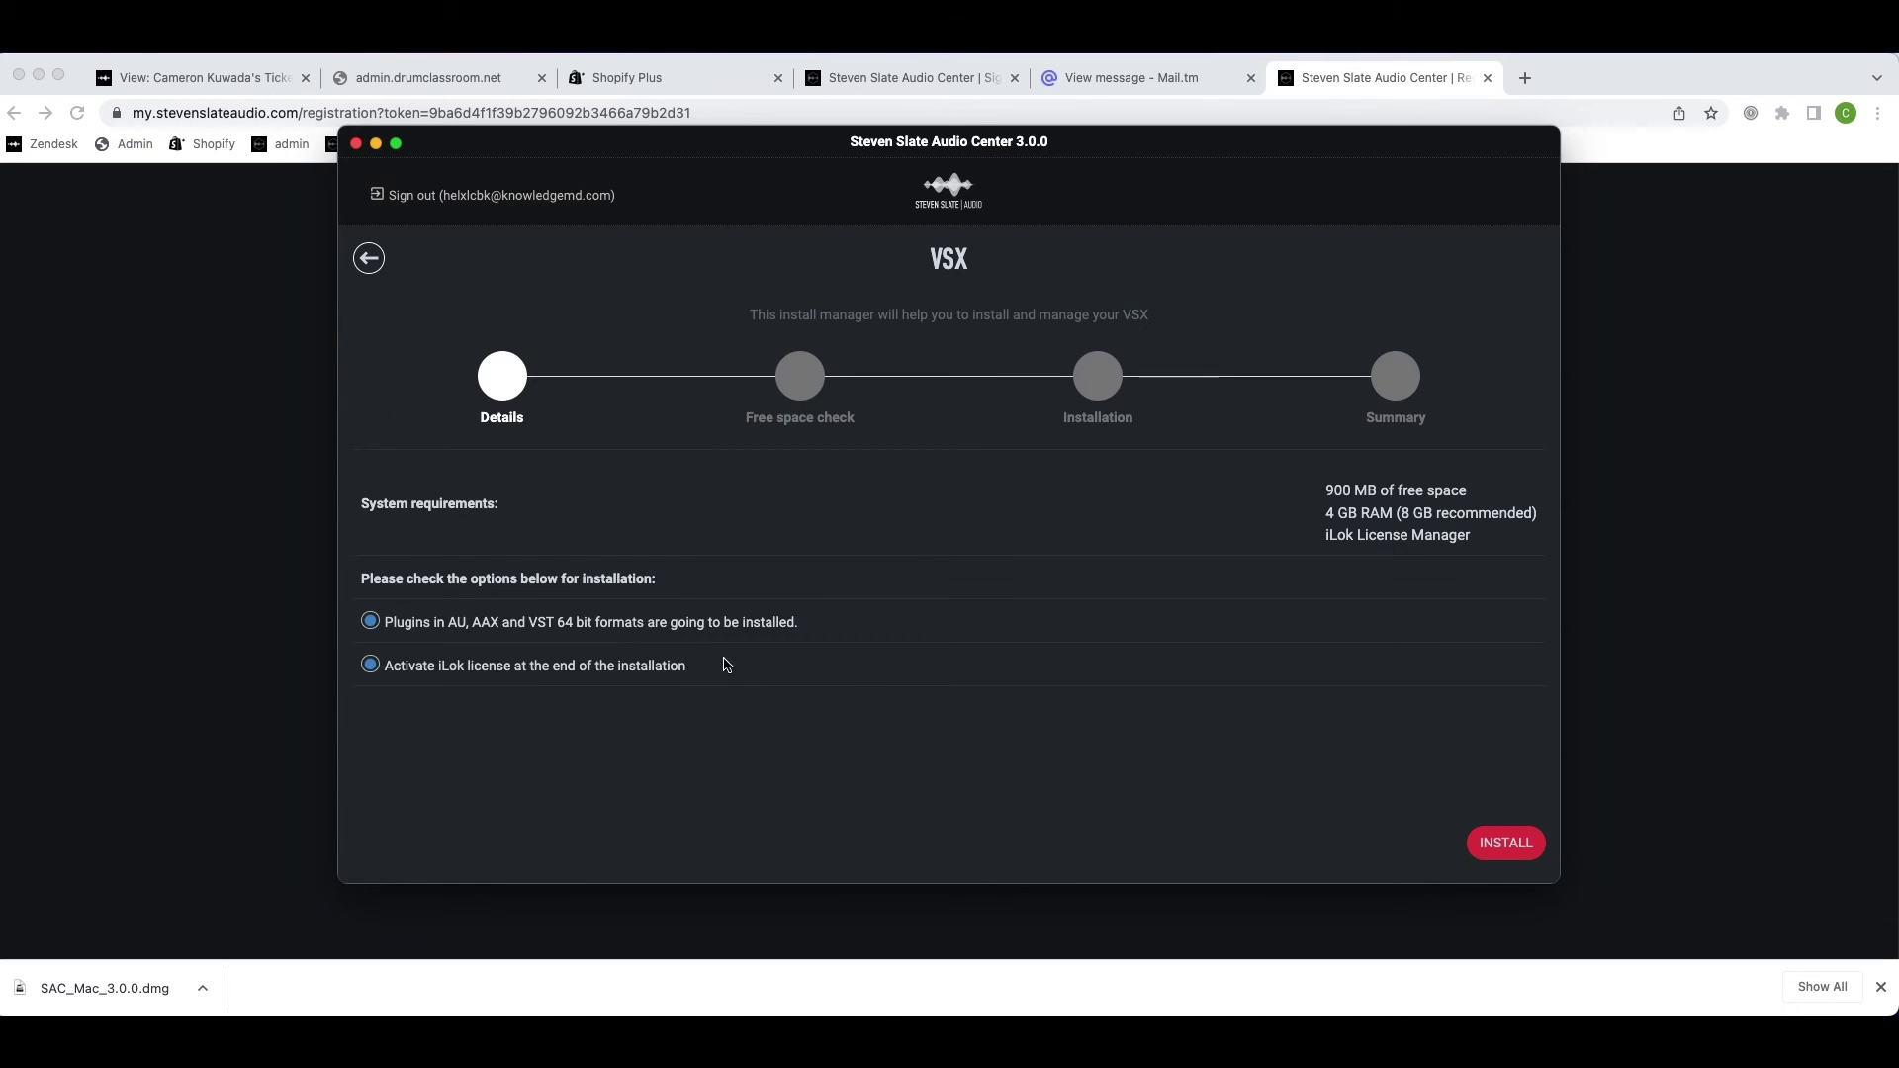
# Keep both the Plugins and Activate iLok license options enabled and start the VSX install
pyautogui.click(443, 667)
pyautogui.click(453, 625)
pyautogui.click(453, 625)
pyautogui.click(458, 667)
pyautogui.click(1496, 854)
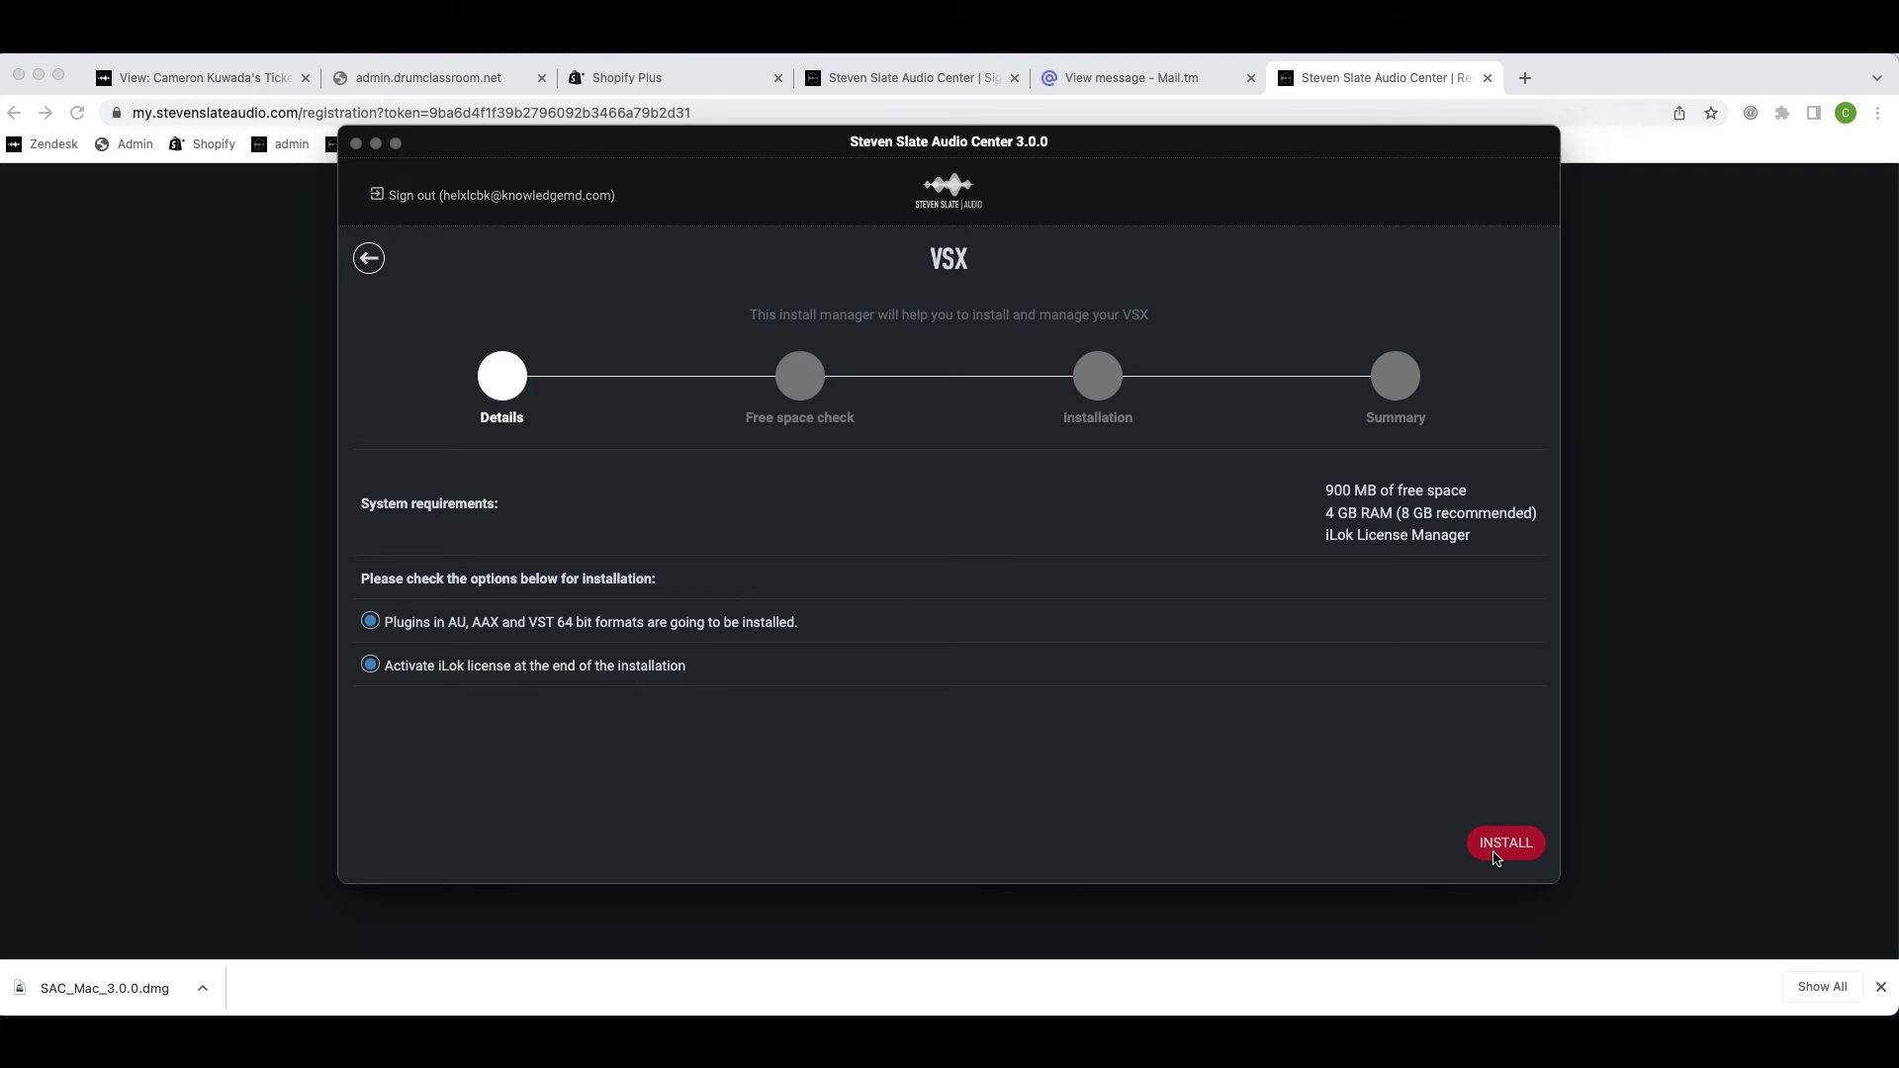
pyautogui.click(1496, 852)
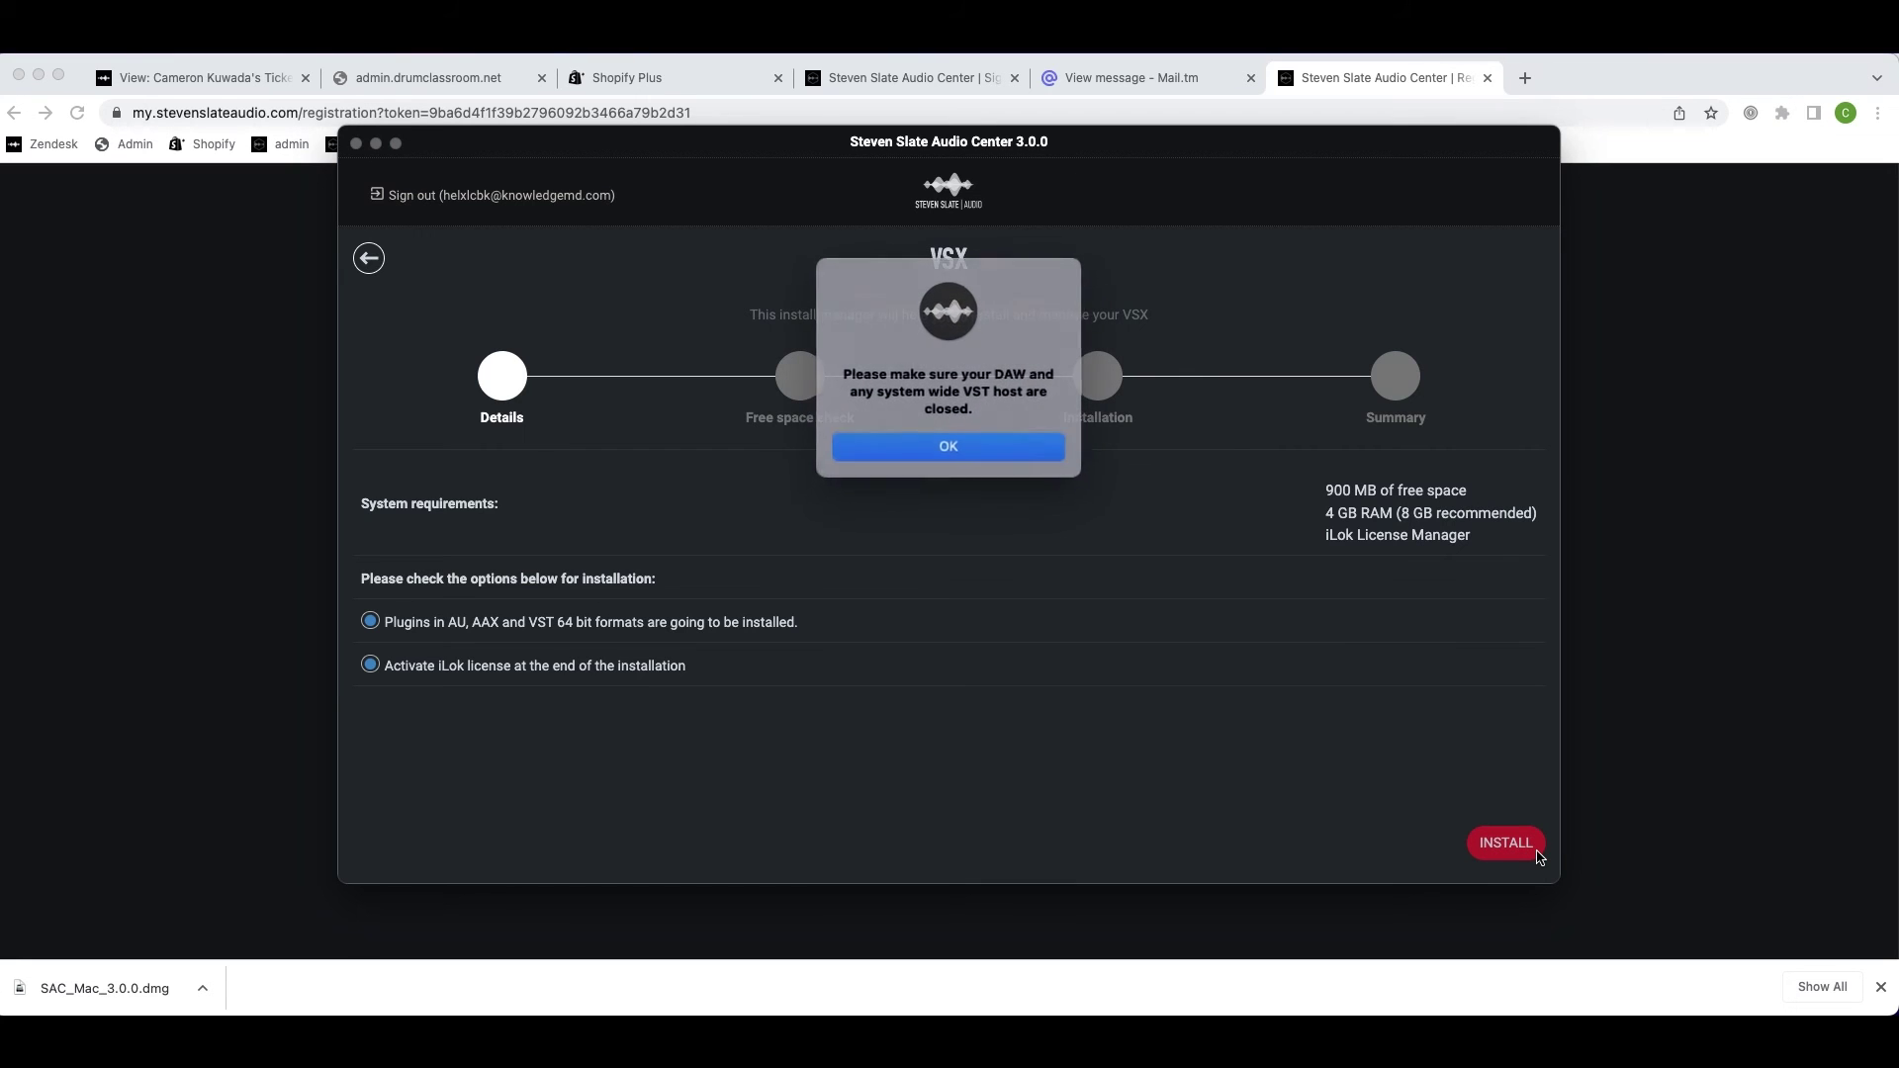
# Accept the license, authorize with the macOS password, and activate VSX on My Computer
pyautogui.click(954, 445)
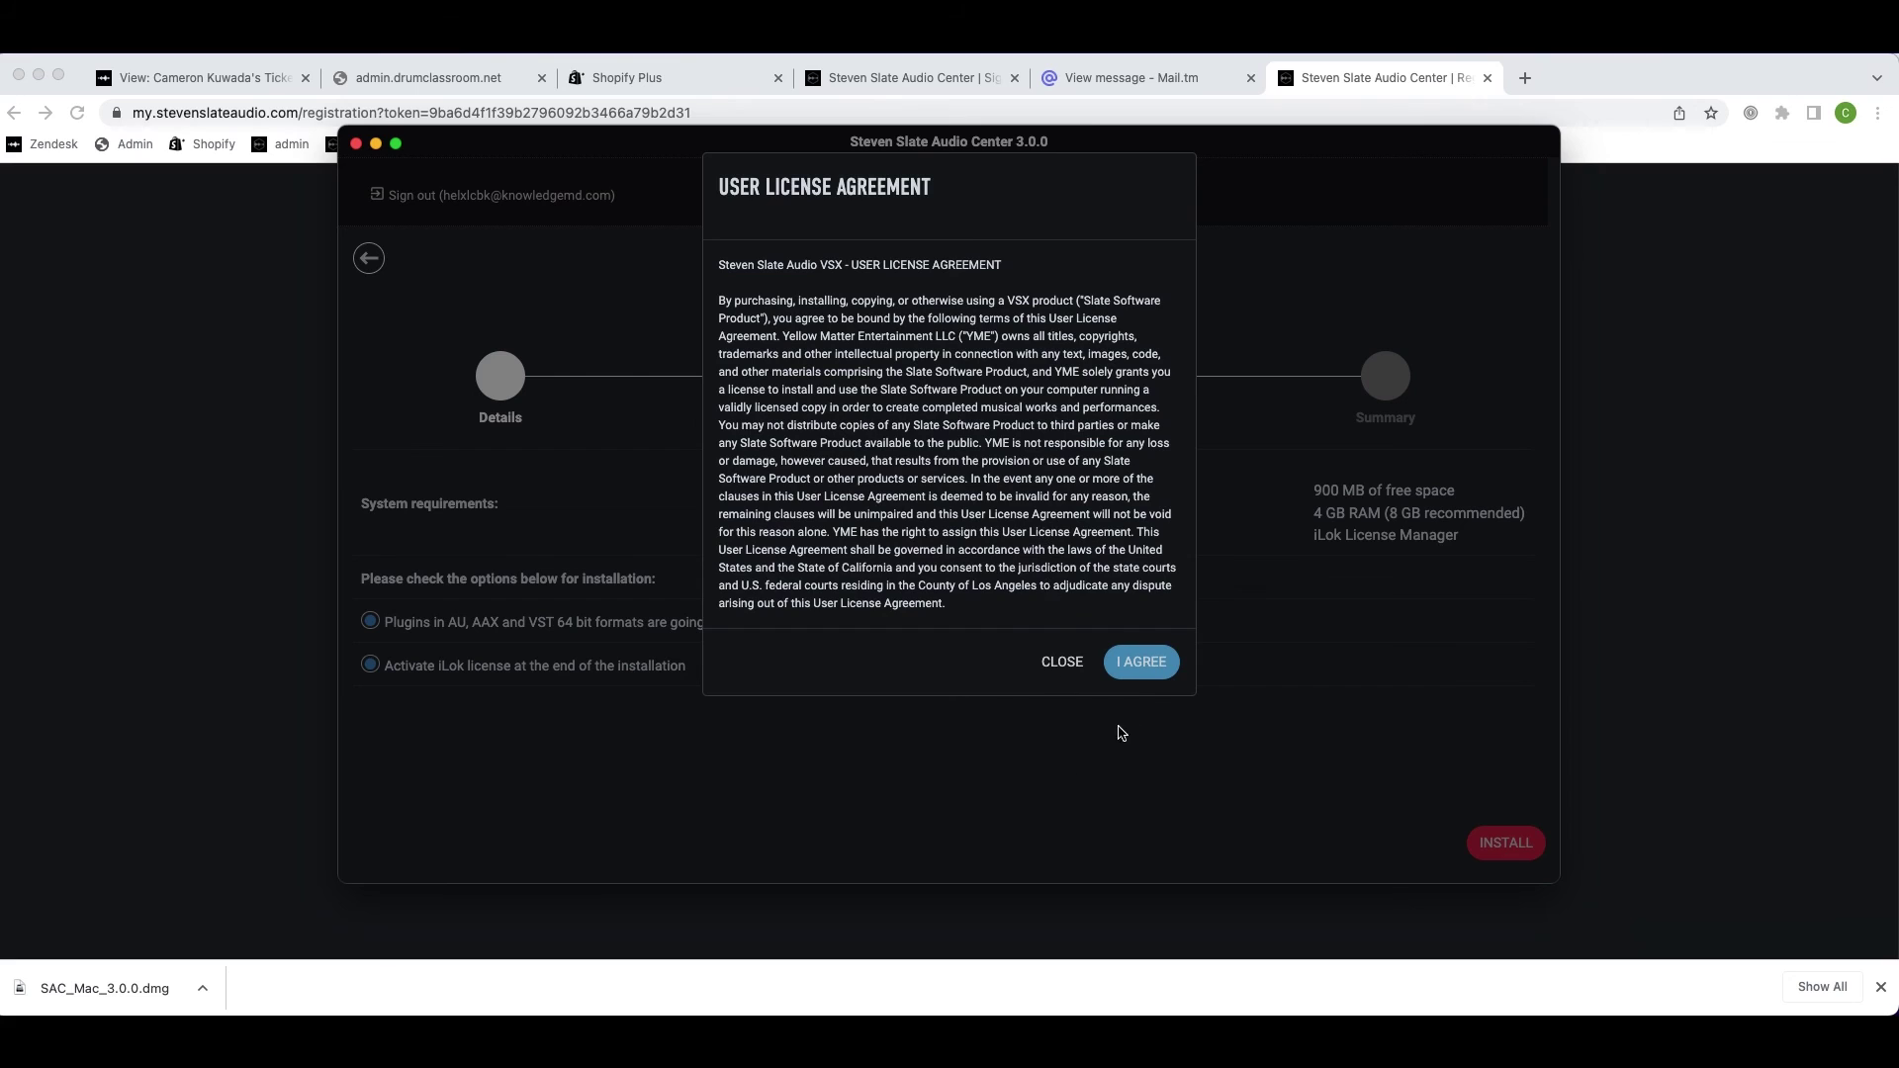
pyautogui.click(1141, 648)
pyautogui.write('•••••••')
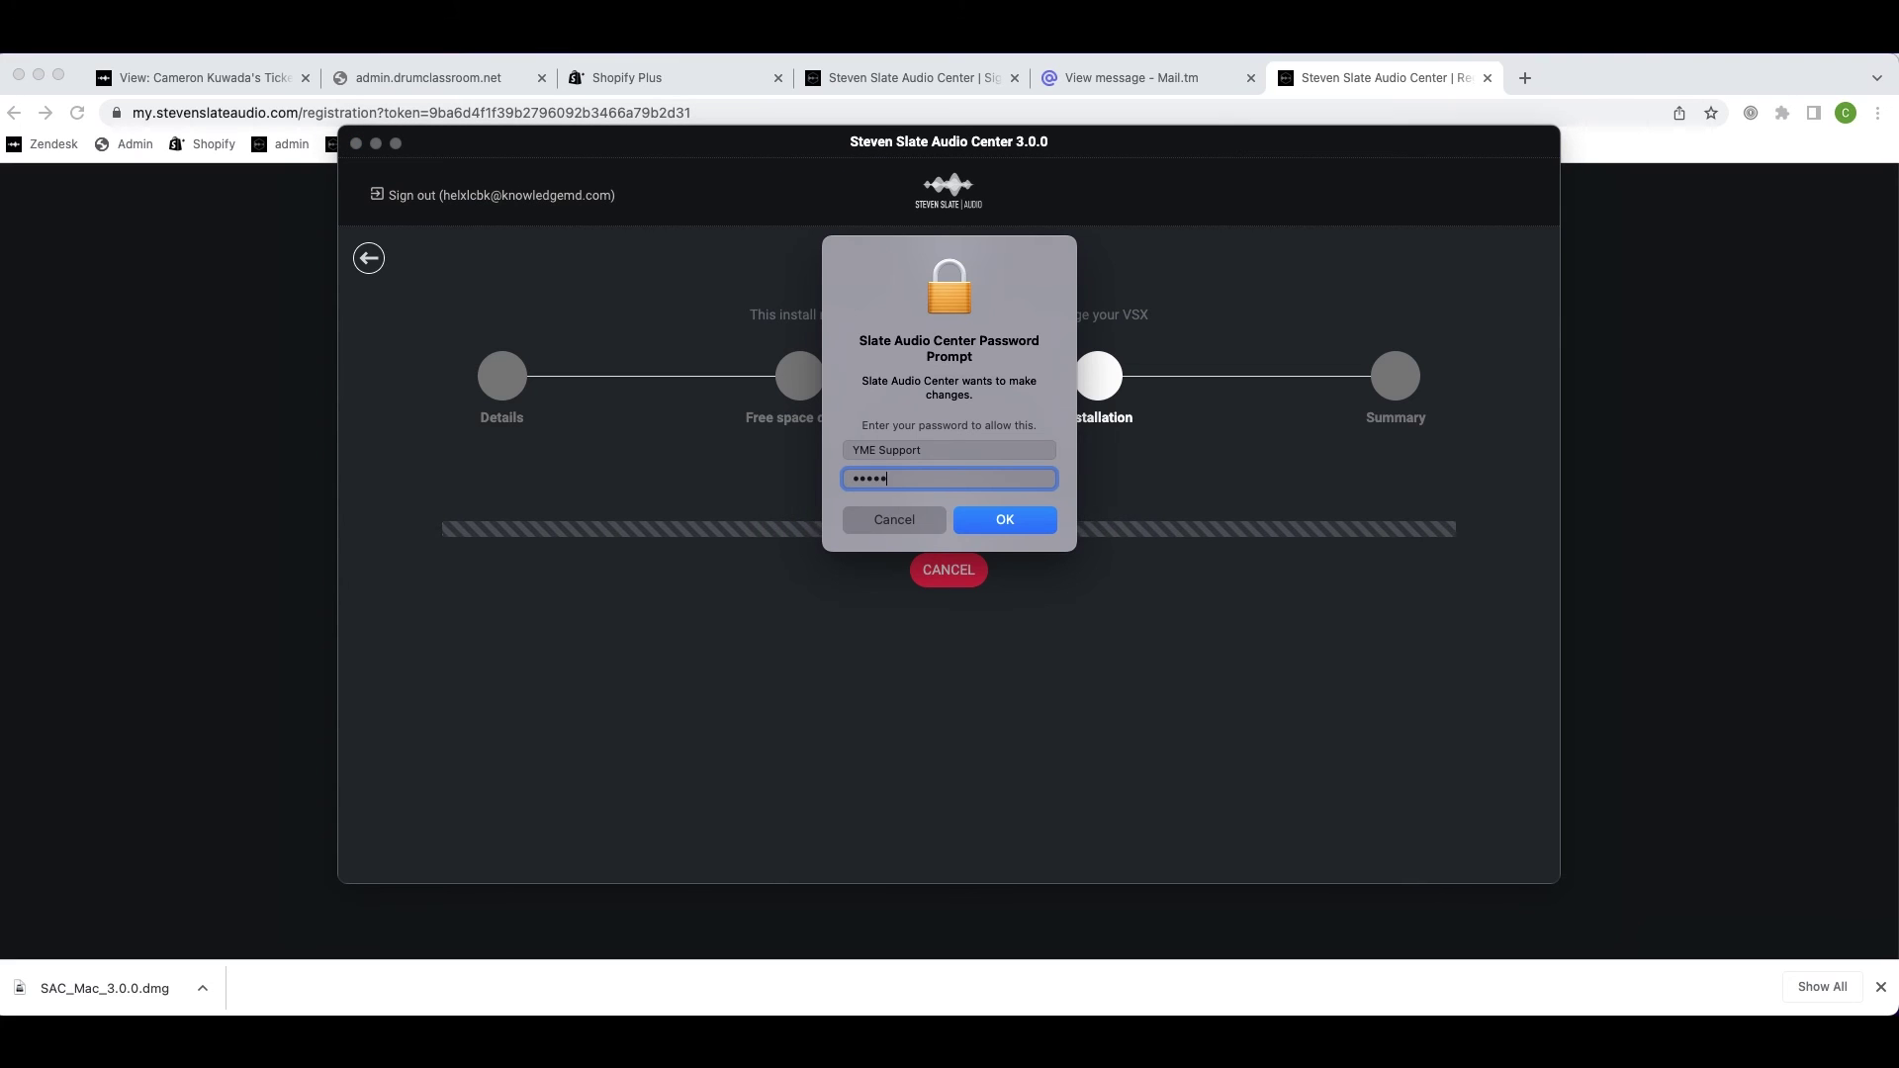
pyautogui.press('Return')
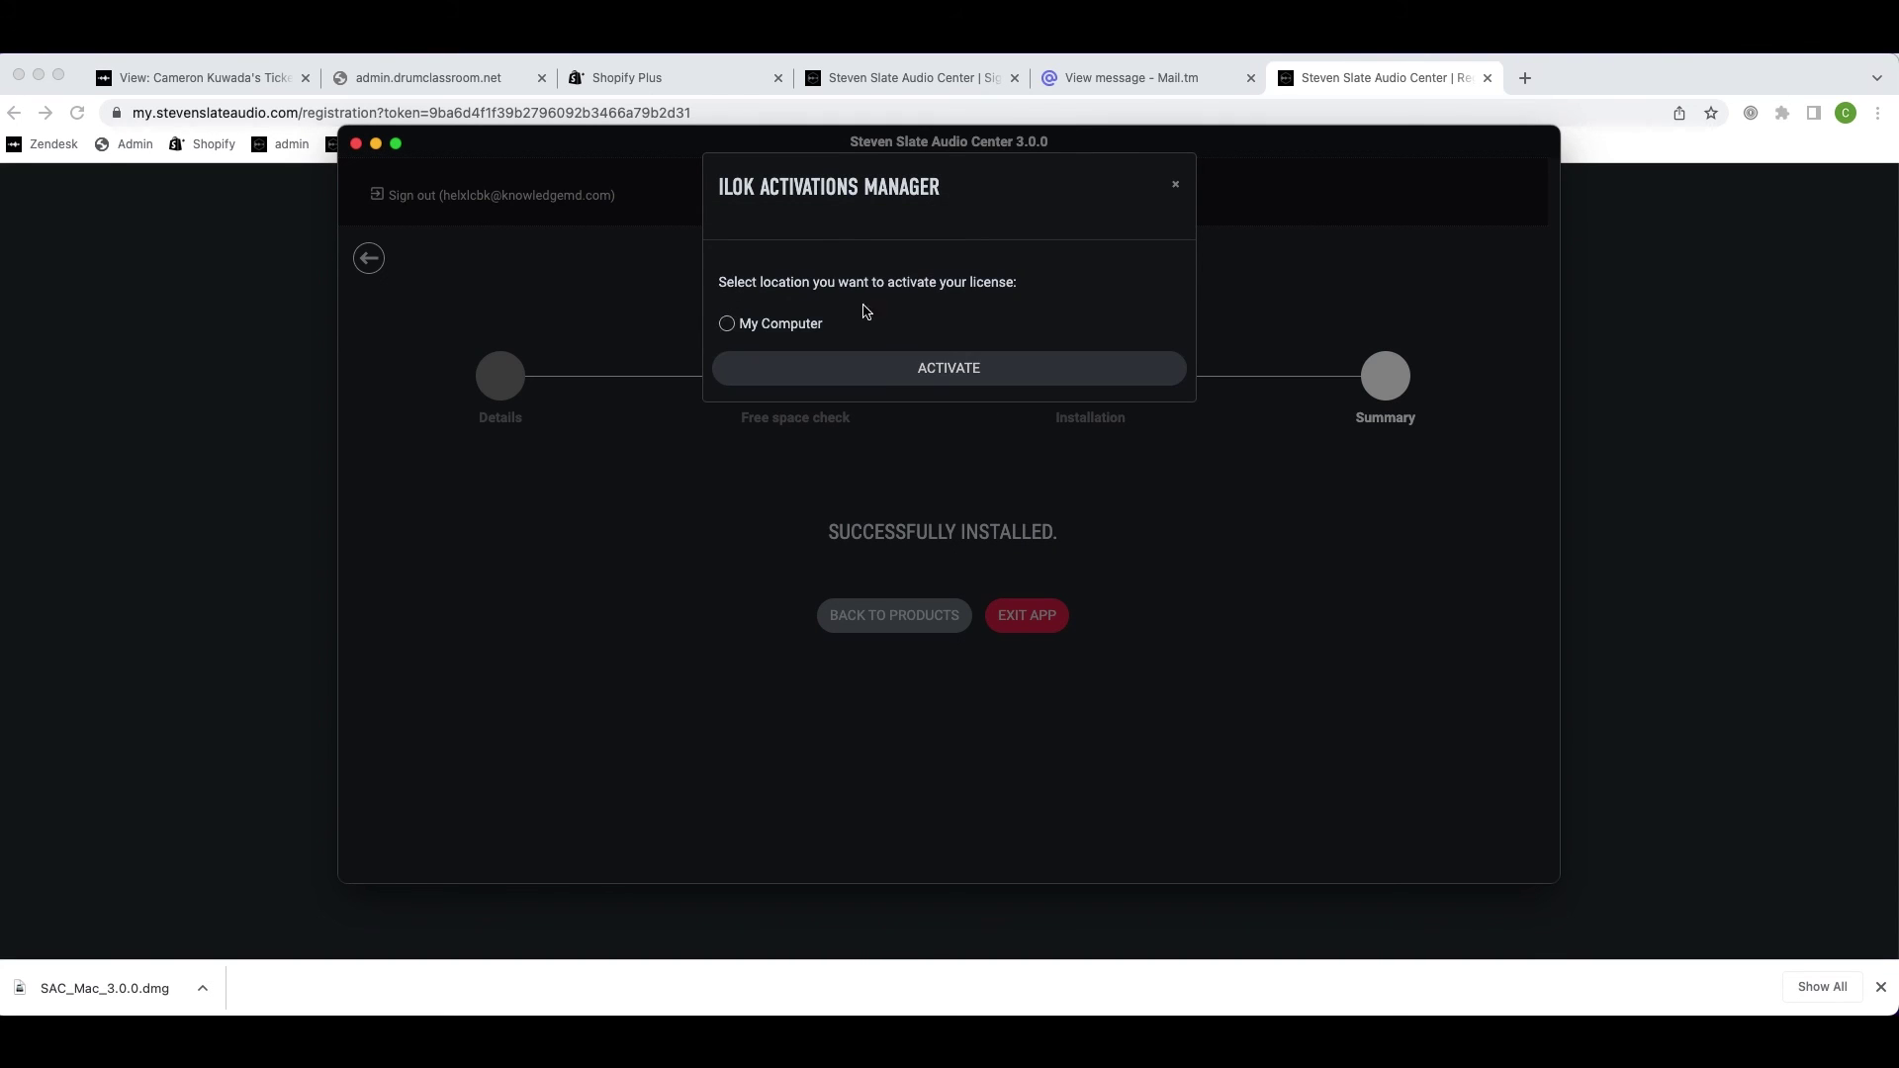
pyautogui.click(722, 323)
pyautogui.click(871, 374)
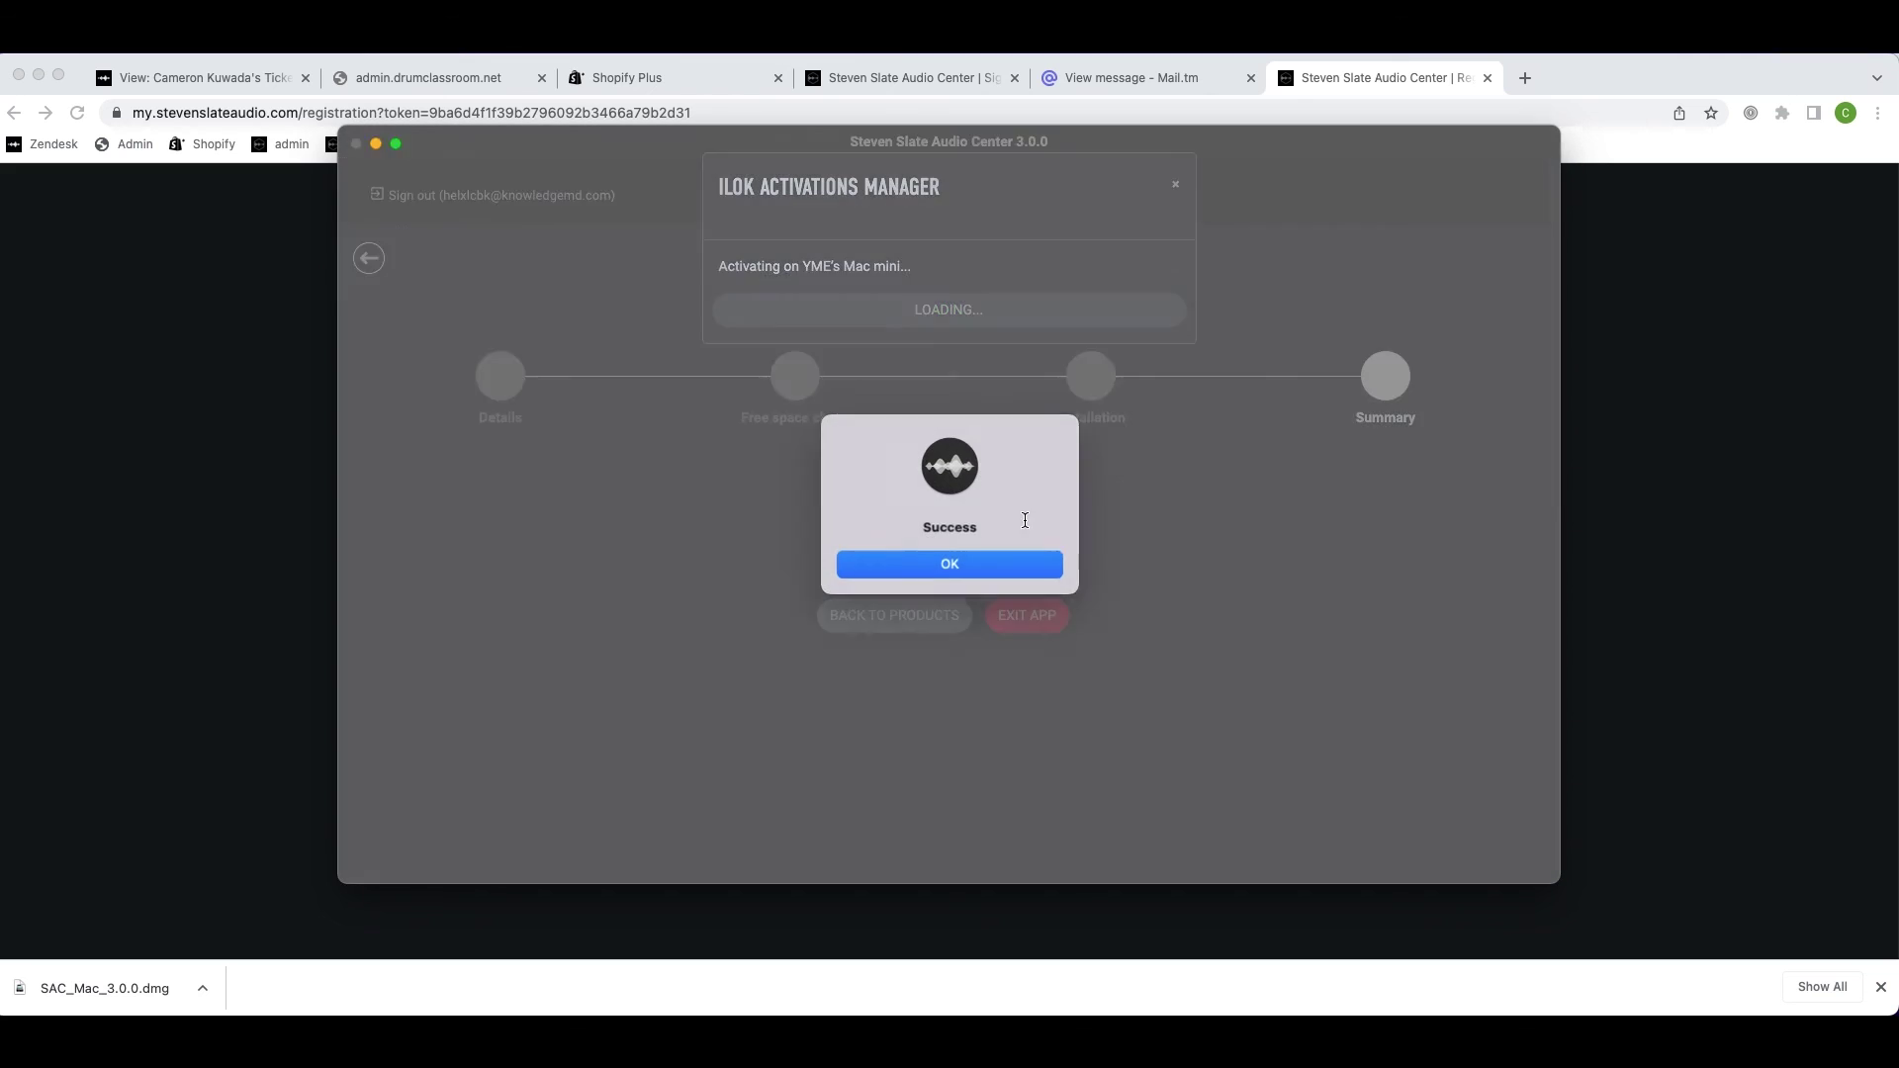
pyautogui.click(949, 564)
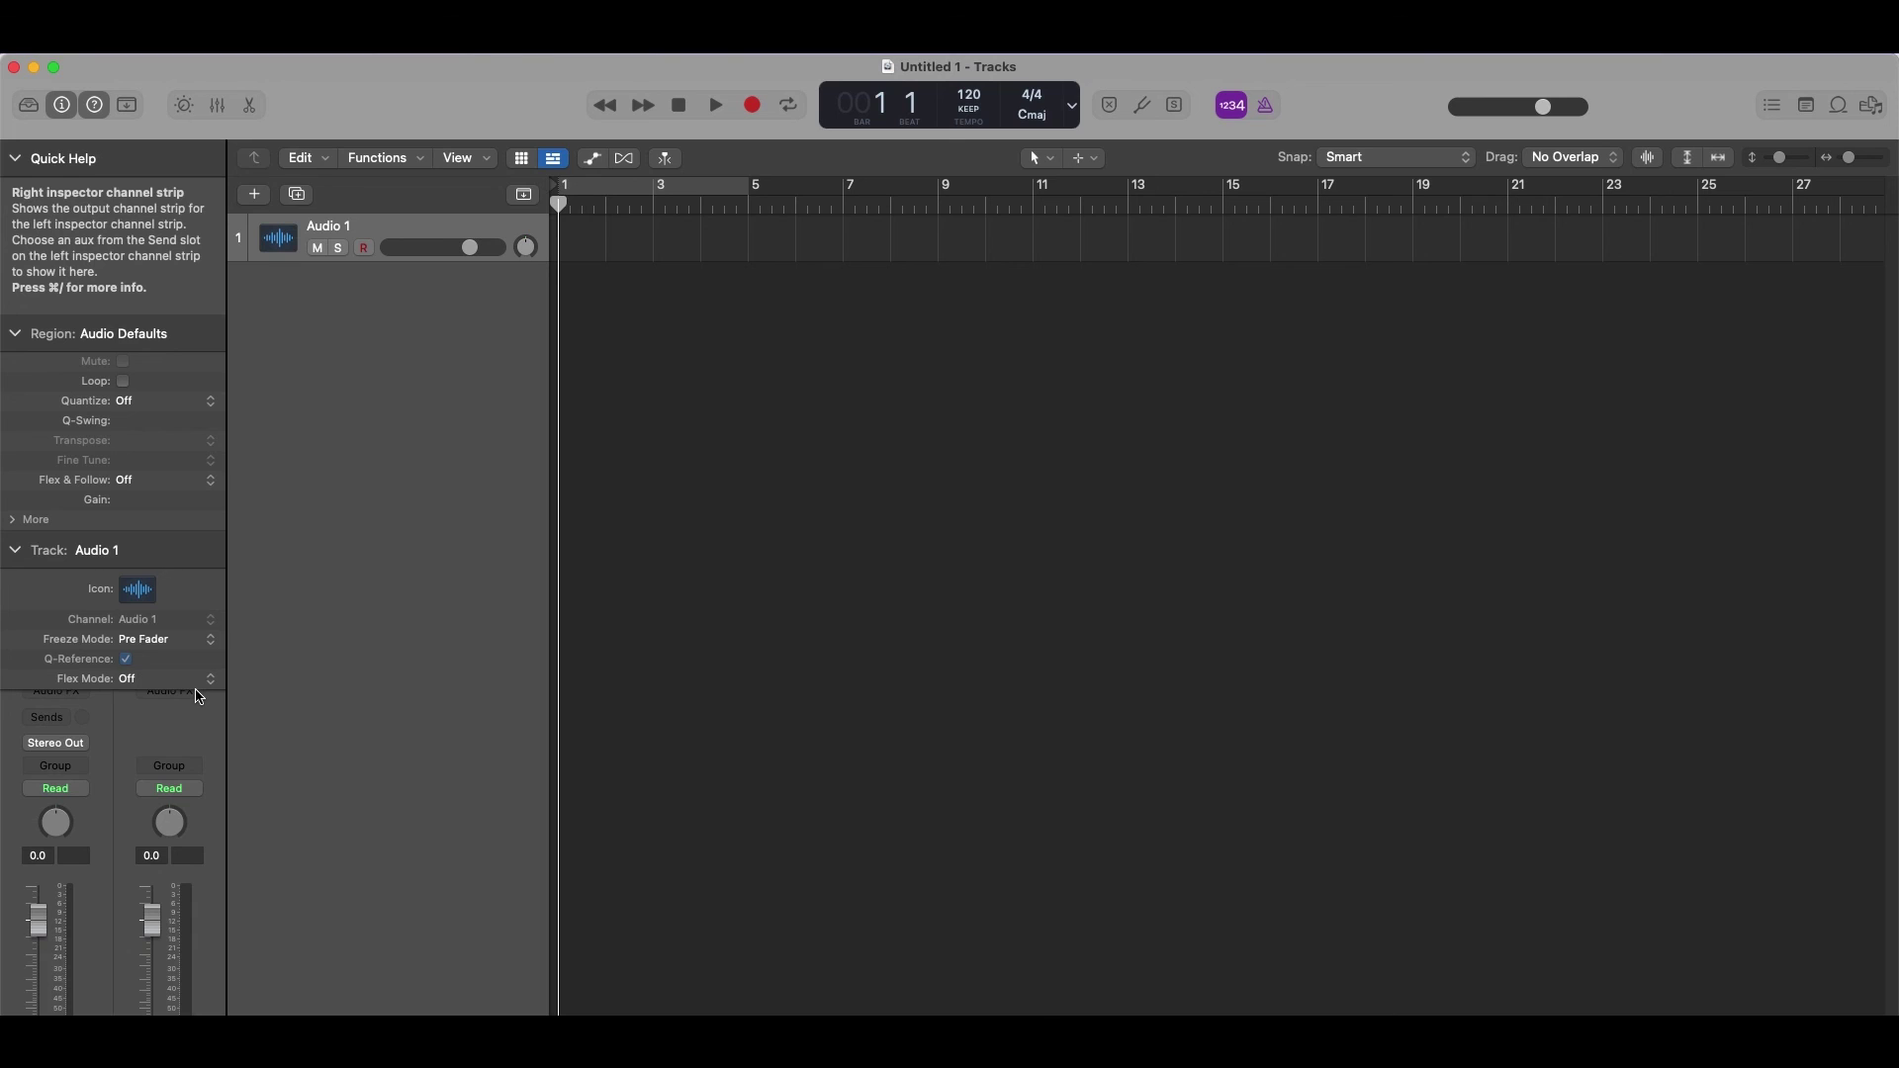
# Insert the VSX plug-in on Logic Pro's Stereo Out channel strip
pyautogui.click(49, 550)
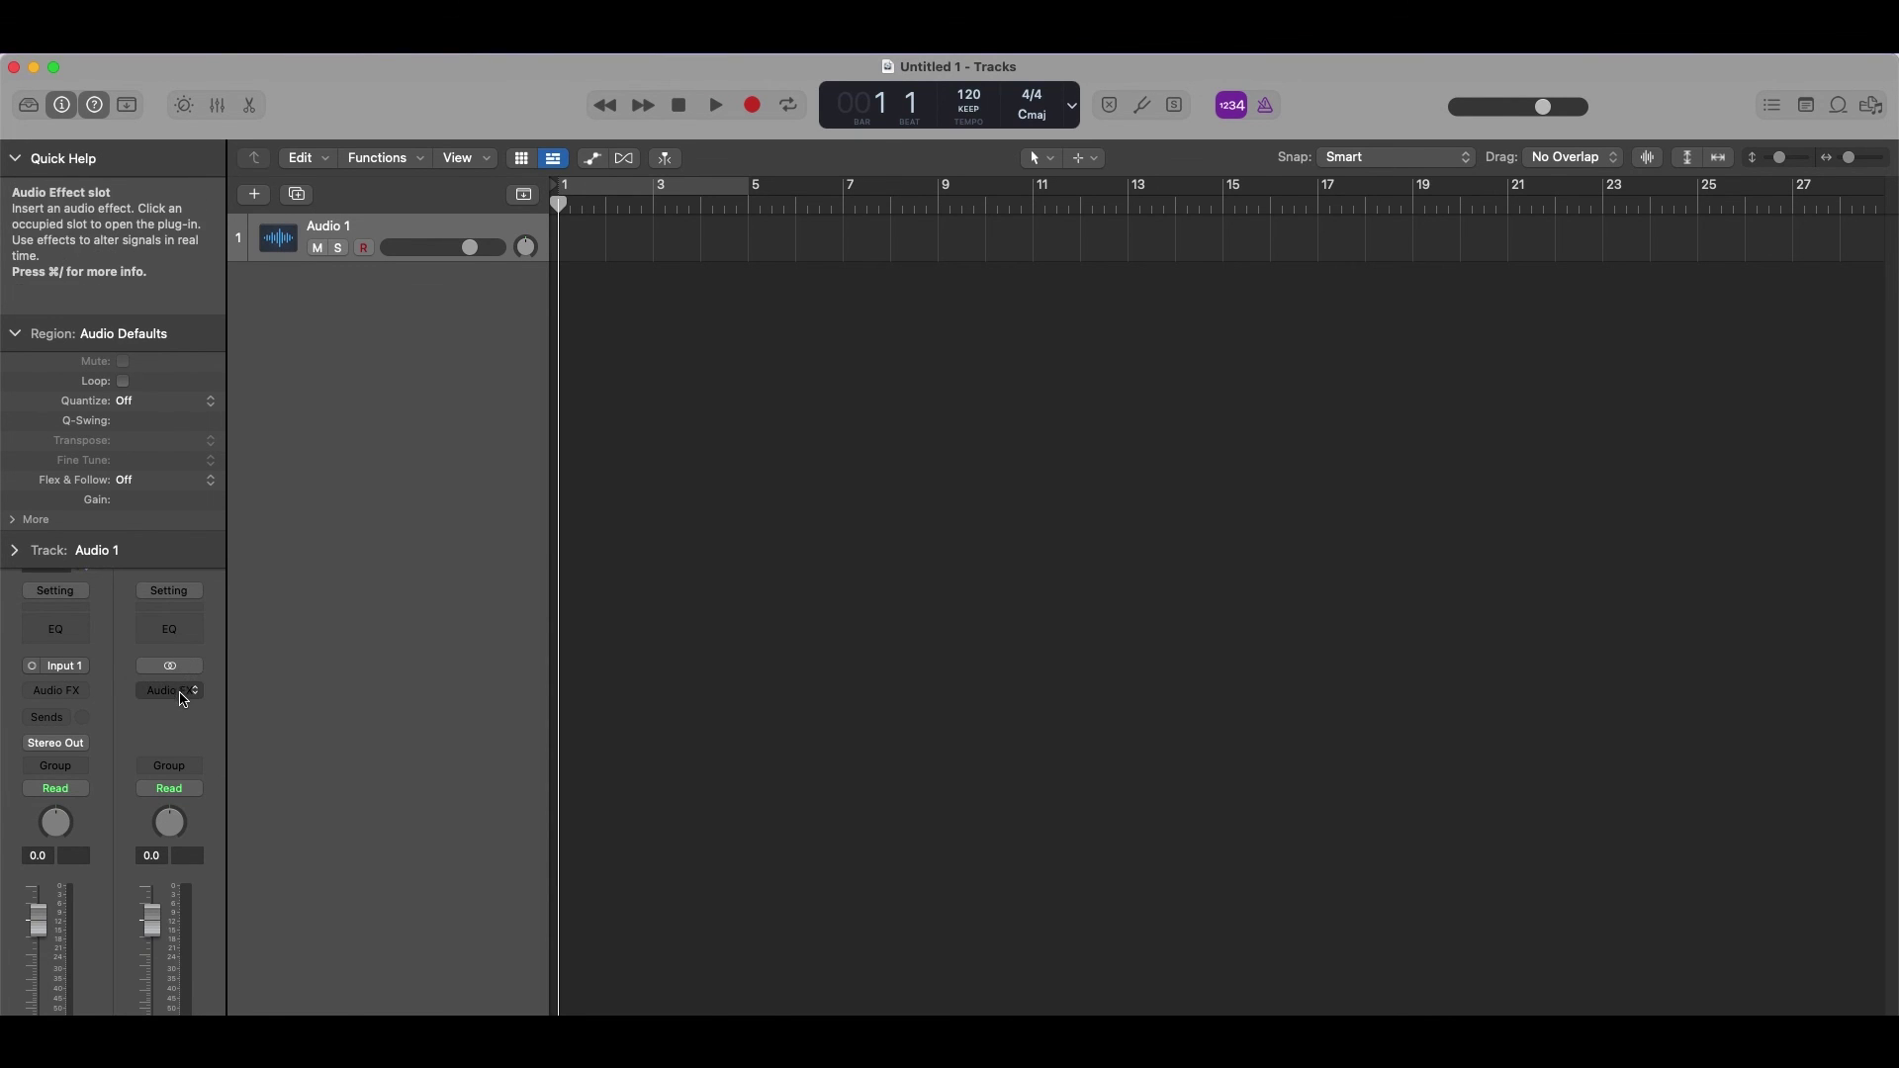
pyautogui.click(178, 691)
pyautogui.click(387, 759)
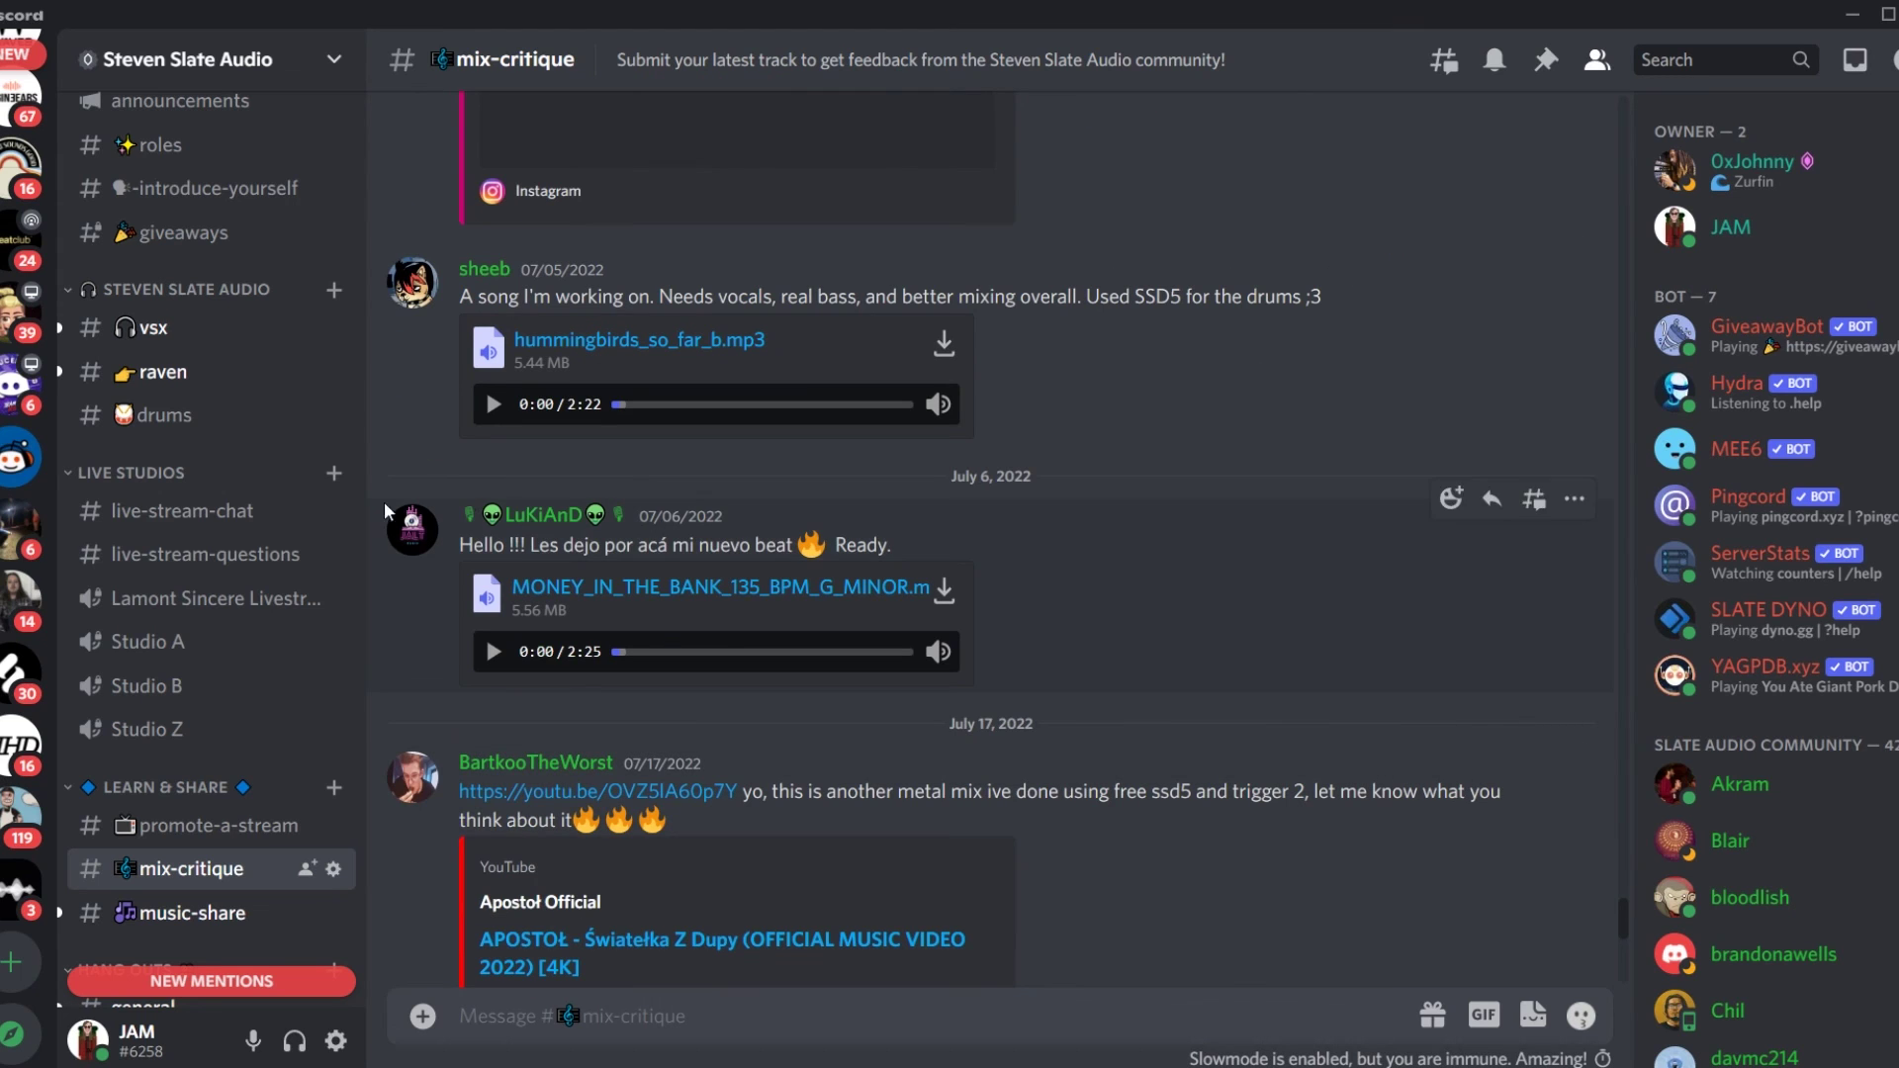
# Open the vsx channel under the Steven Slate Audio category in Discord
pyautogui.scroll(5, 302, 415)
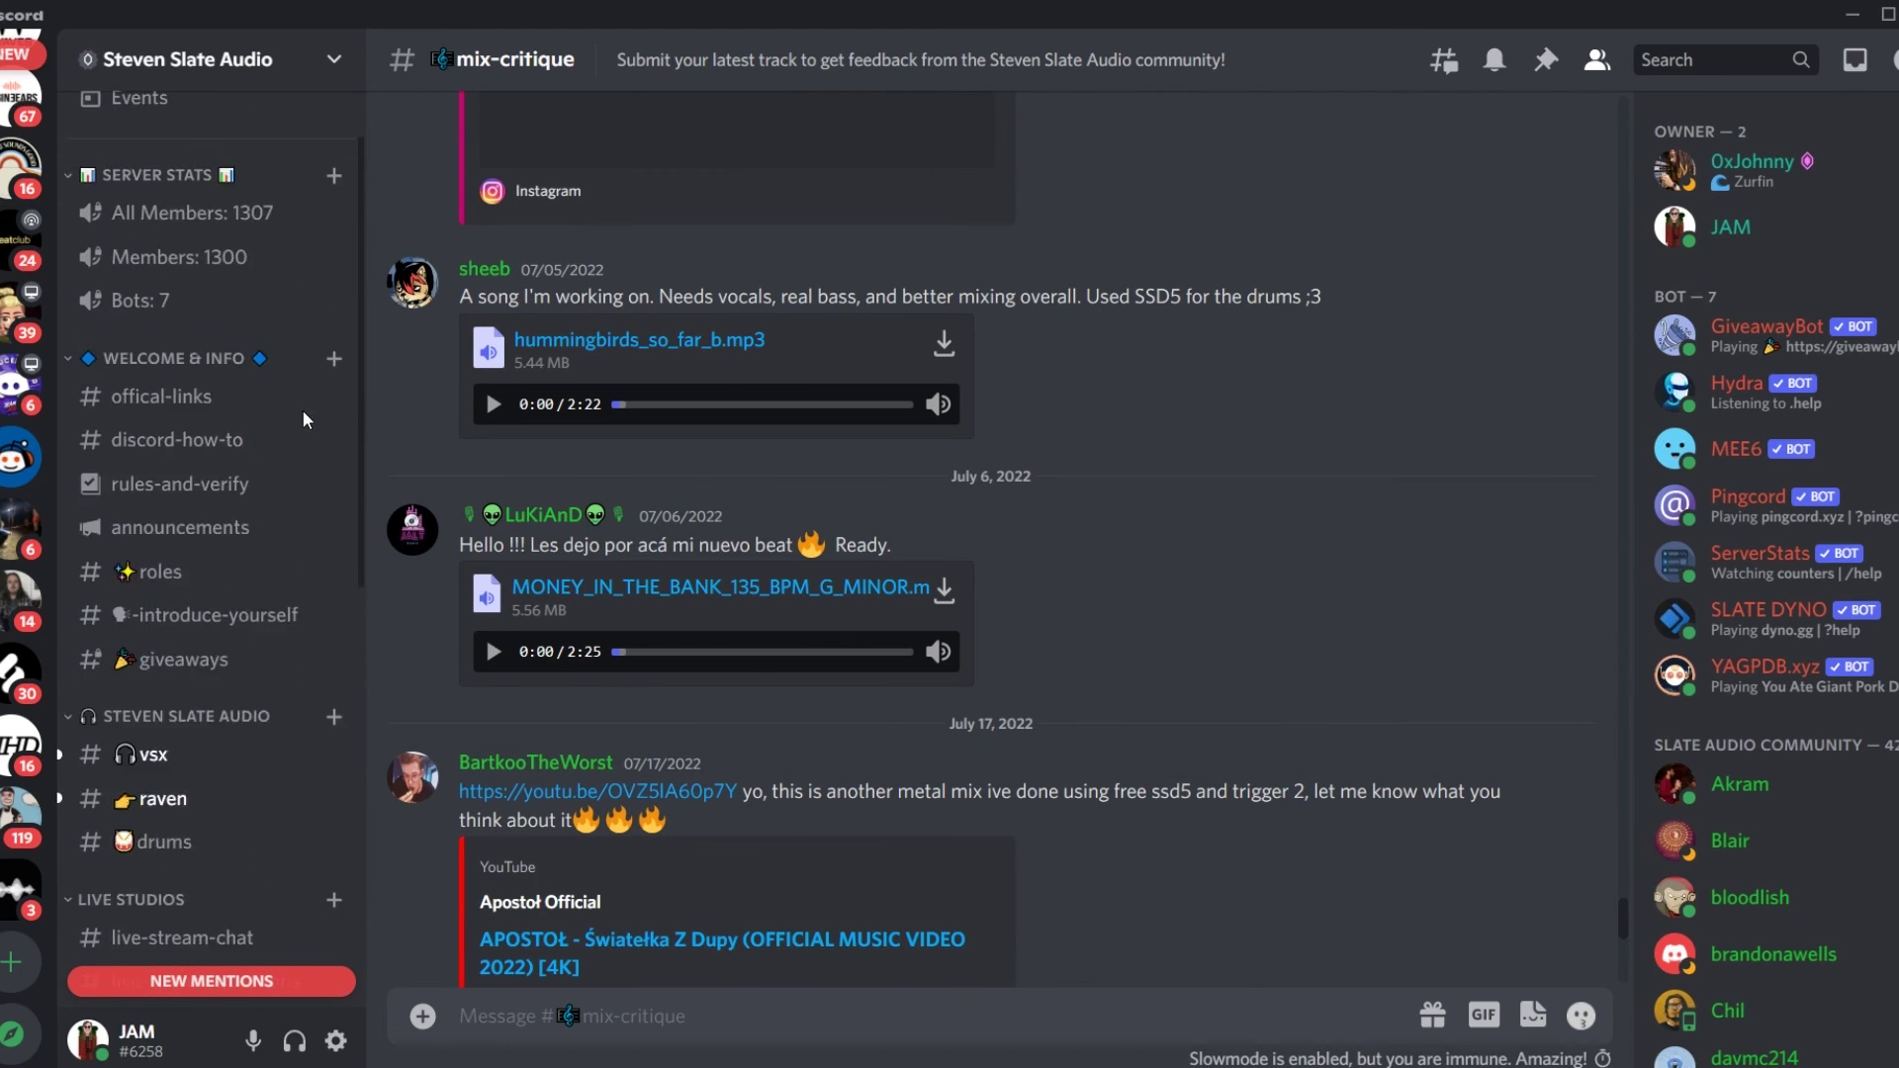
pyautogui.scroll(-10, 303, 420)
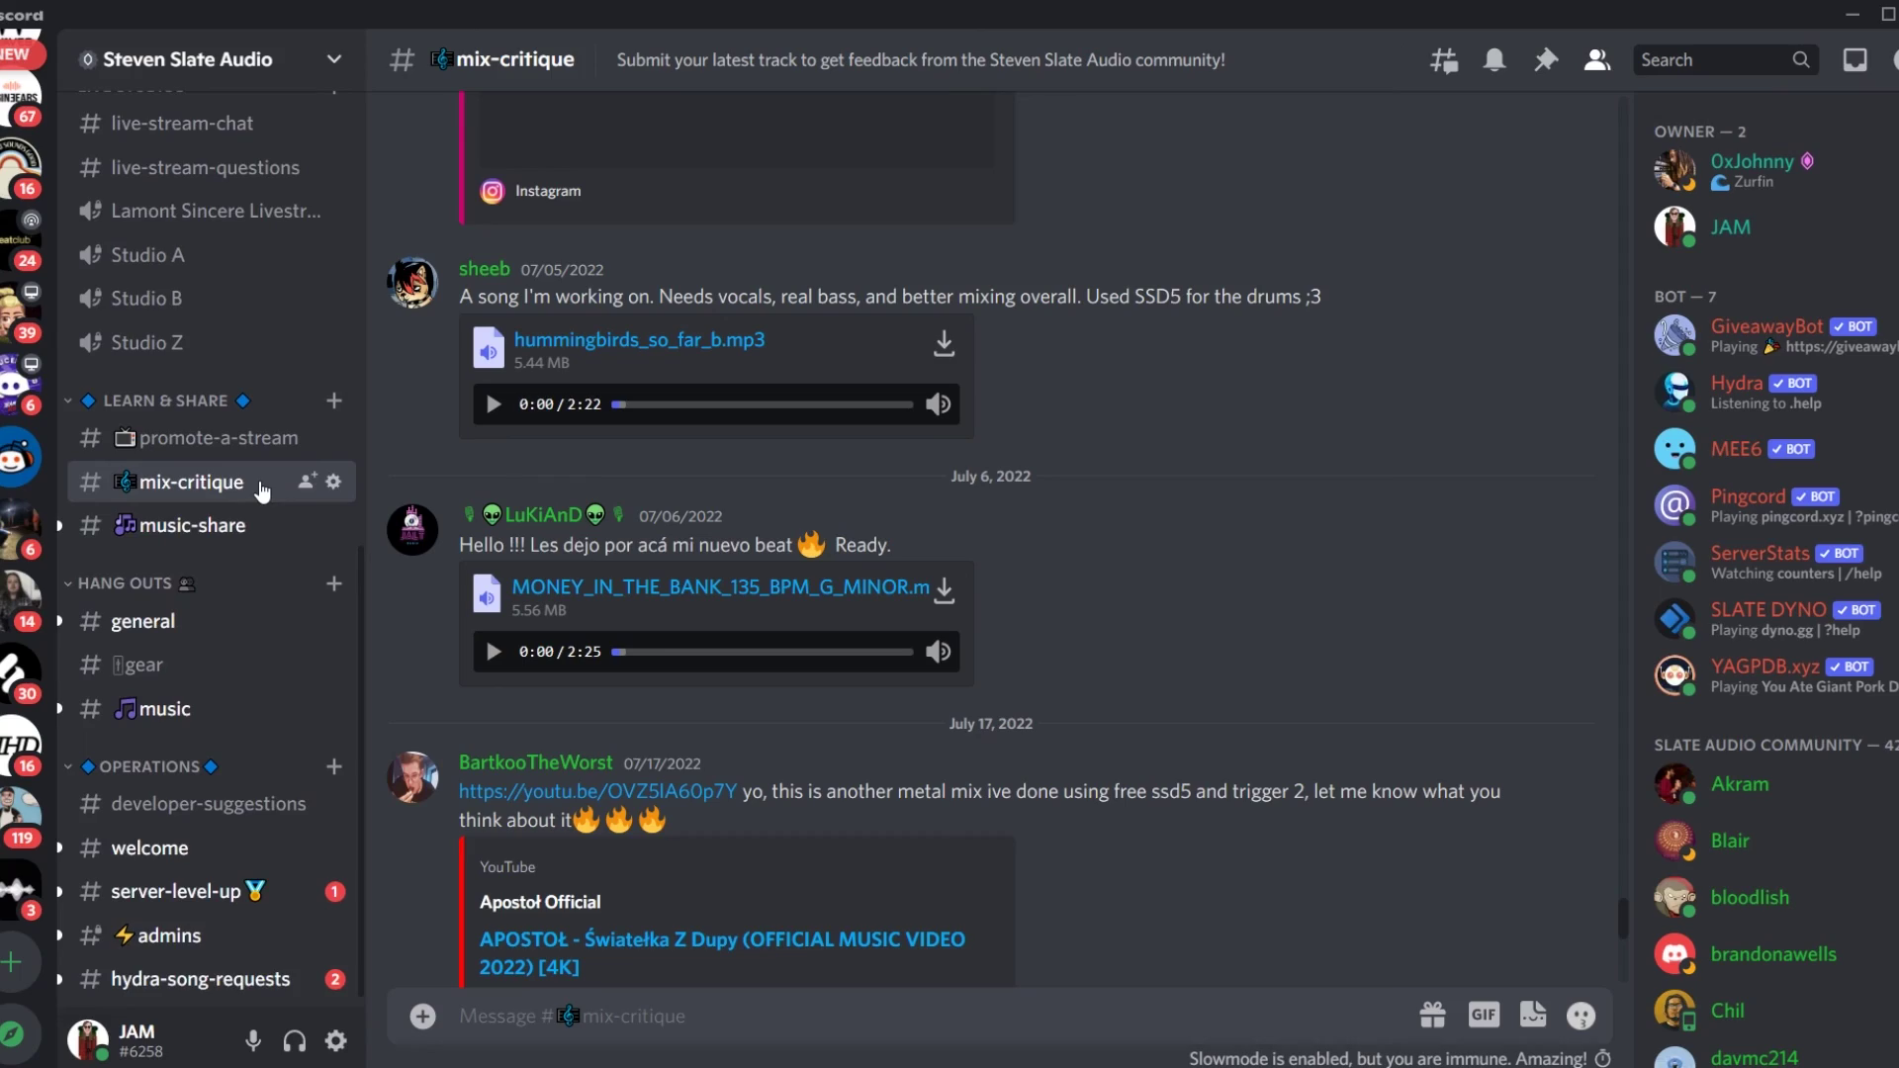
pyautogui.scroll(5, 263, 489)
pyautogui.click(260, 450)
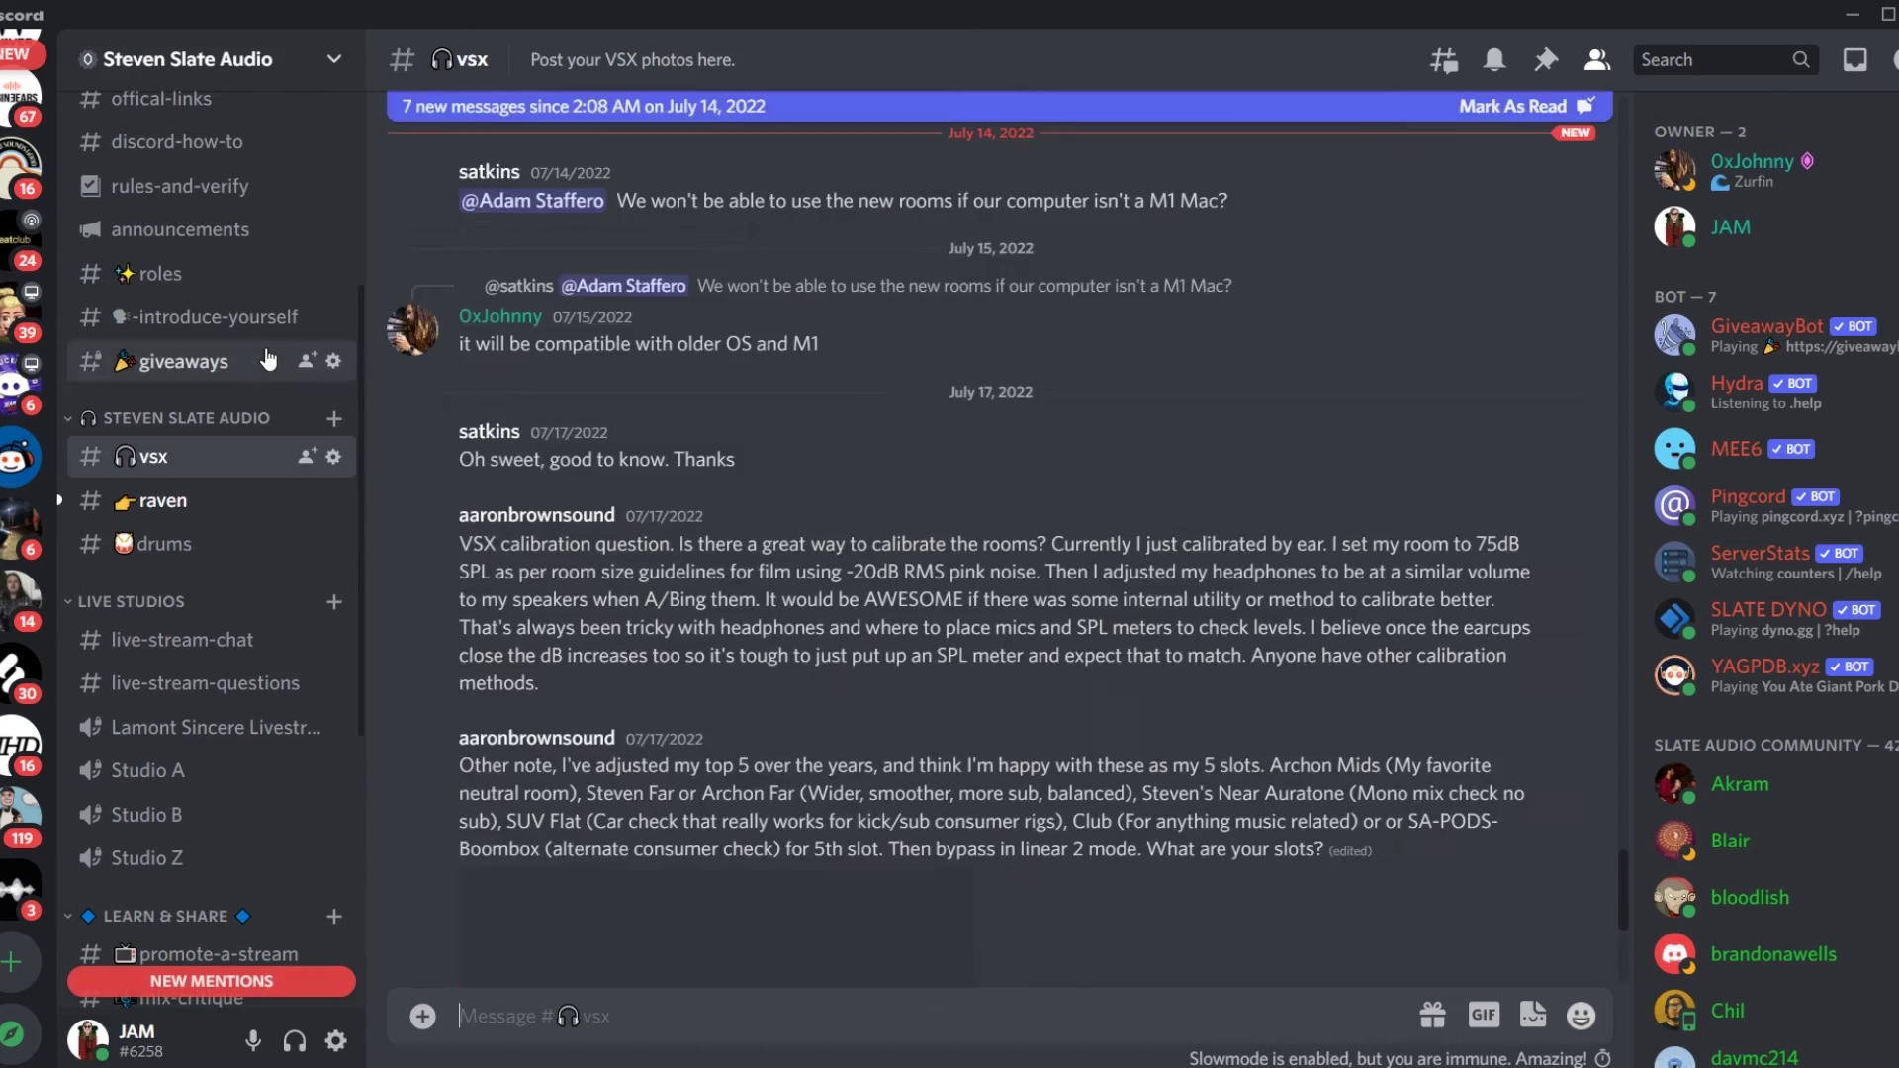